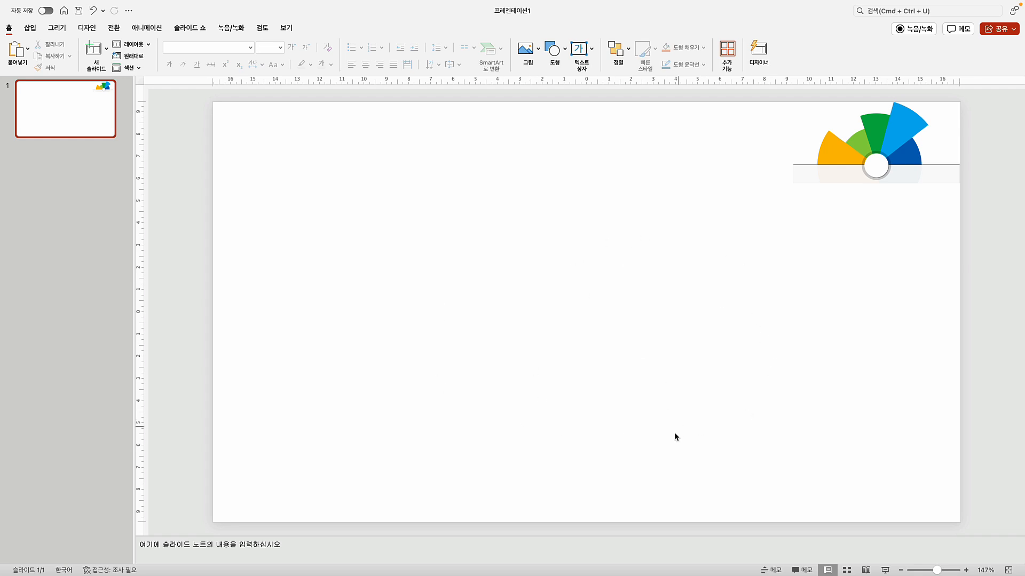
Draw a circle about 20.19 cm across, centered horizontally and extending below the slide's lower edge
click(901, 570)
click(901, 570)
click(901, 571)
click(901, 570)
click(902, 570)
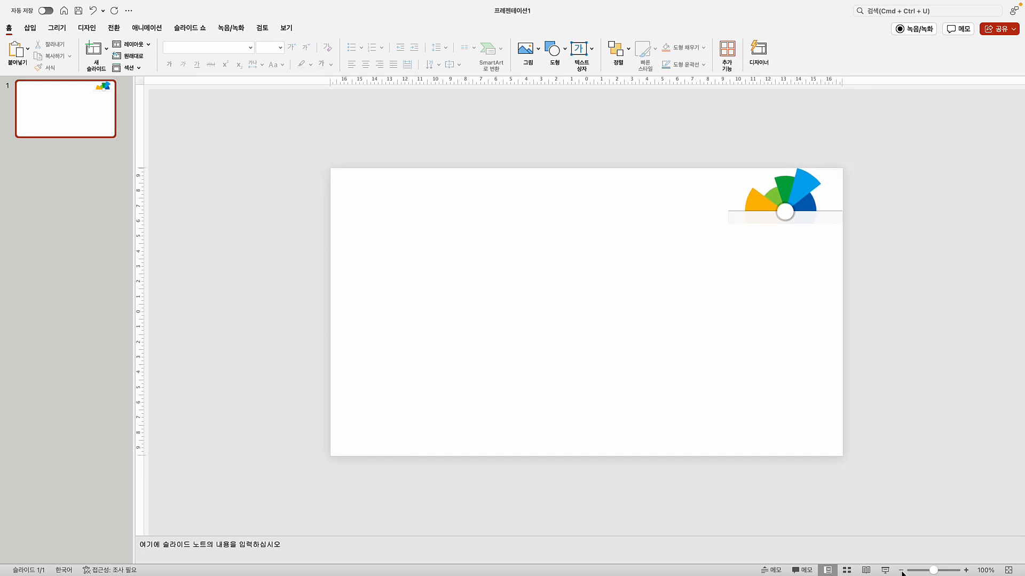
click(901, 571)
click(901, 570)
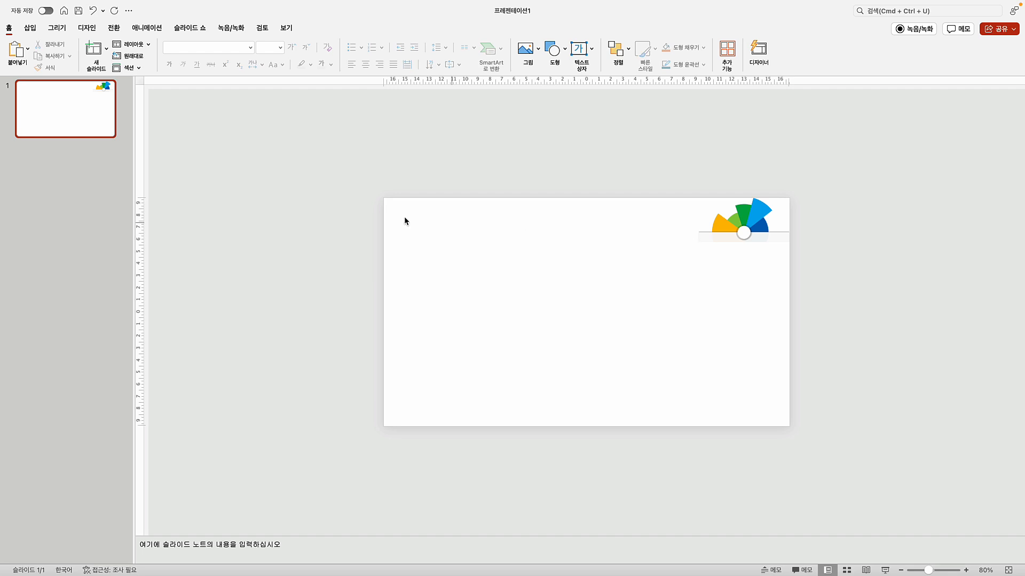
click(31, 30)
click(182, 64)
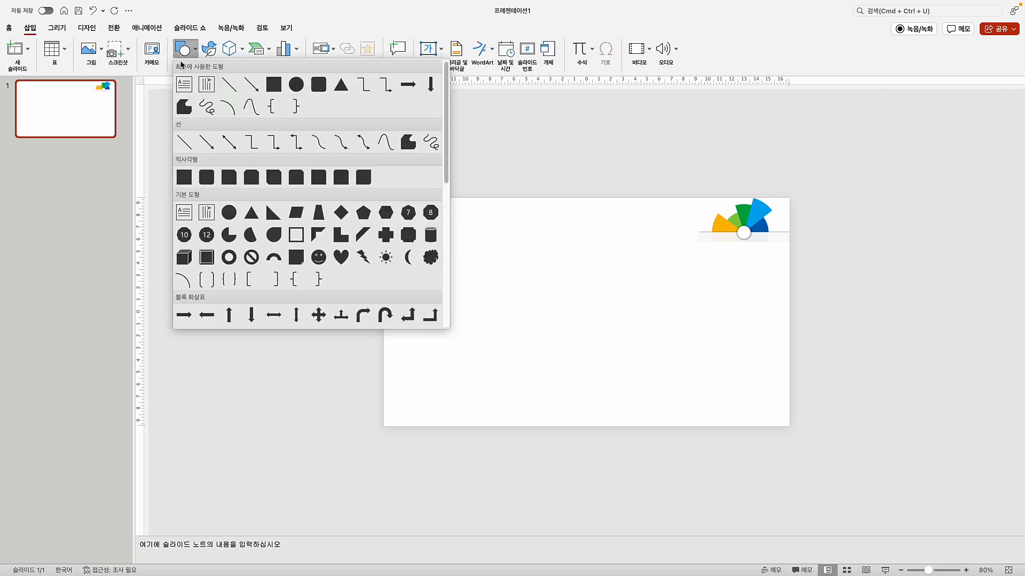
click(229, 213)
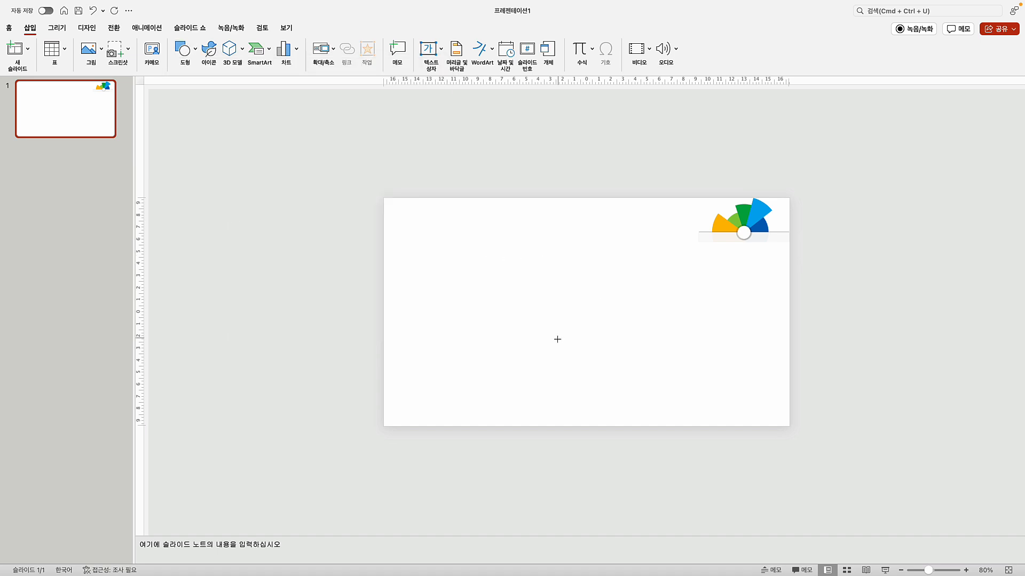
mouse_move(494, 306)
mouse_down()
mouse_move(629, 386)
mouse_move(736, 467)
mouse_up()
drag(643, 414, 619, 391)
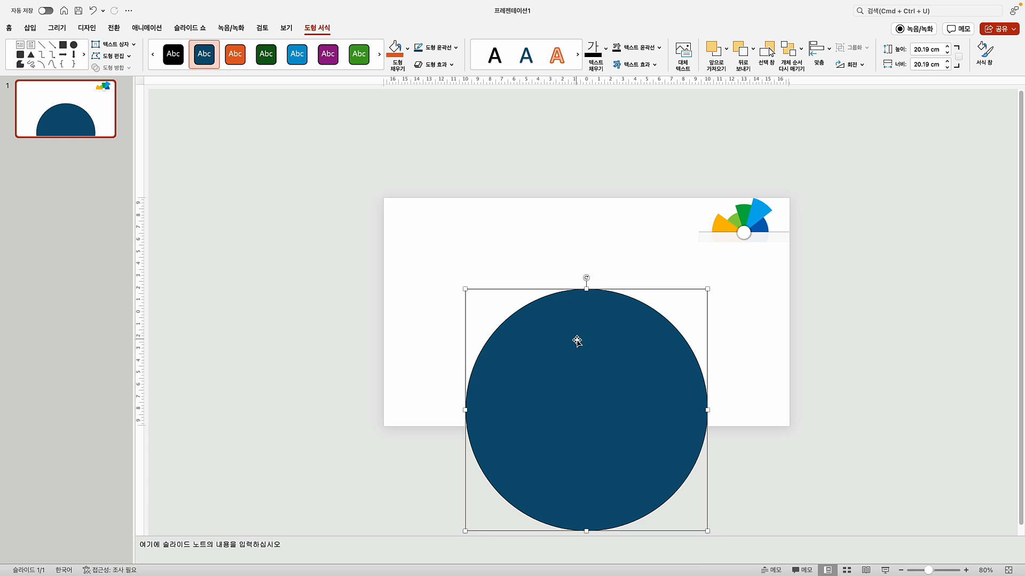
Remove the circle's outline and fill it with the standard light blue
click(455, 48)
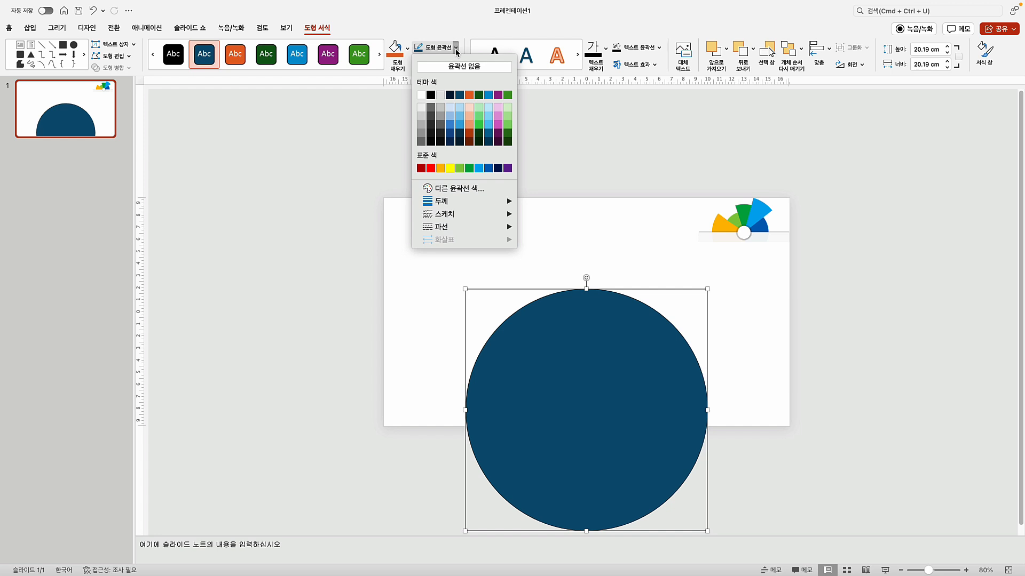
click(460, 65)
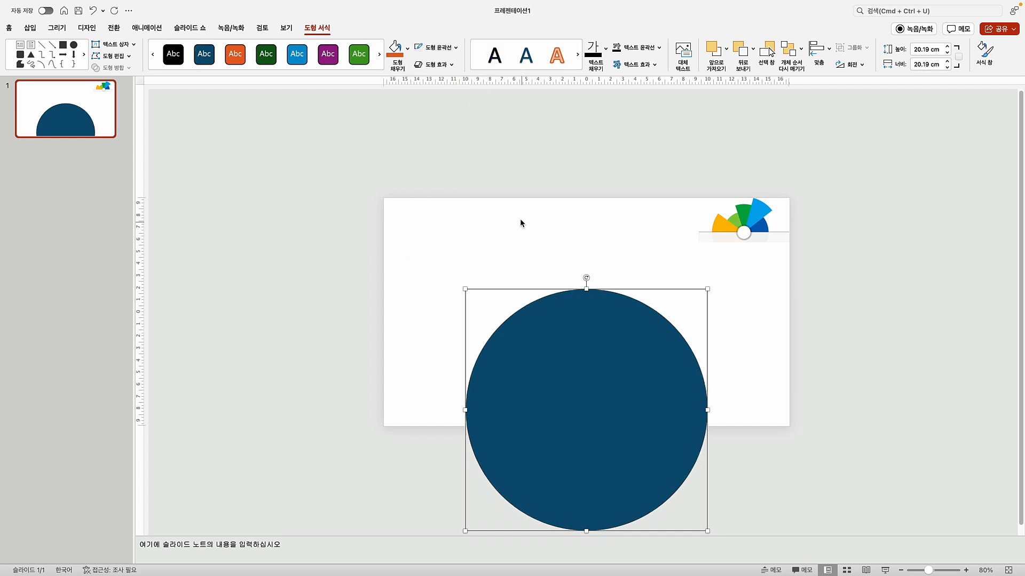
click(407, 48)
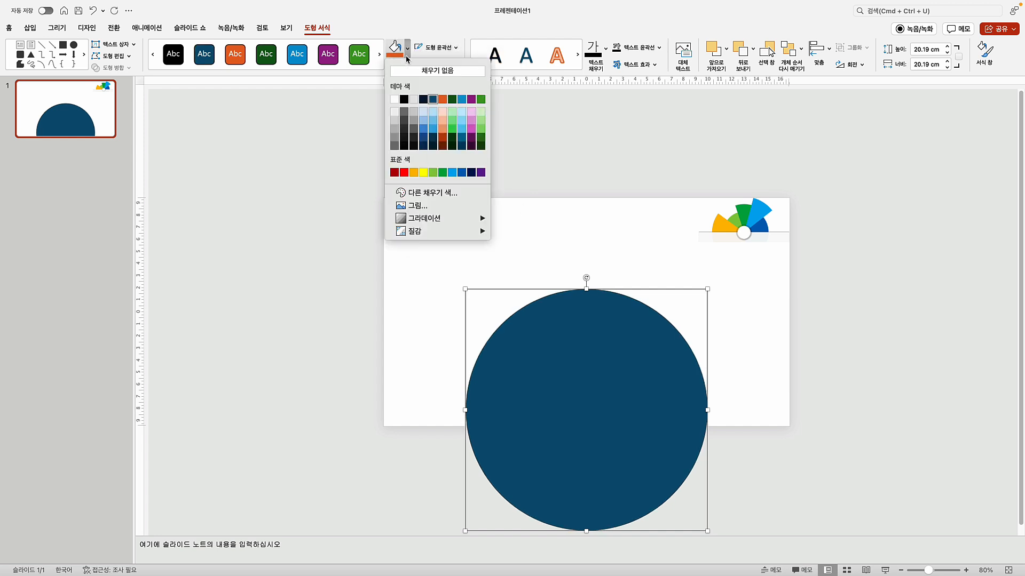
click(452, 172)
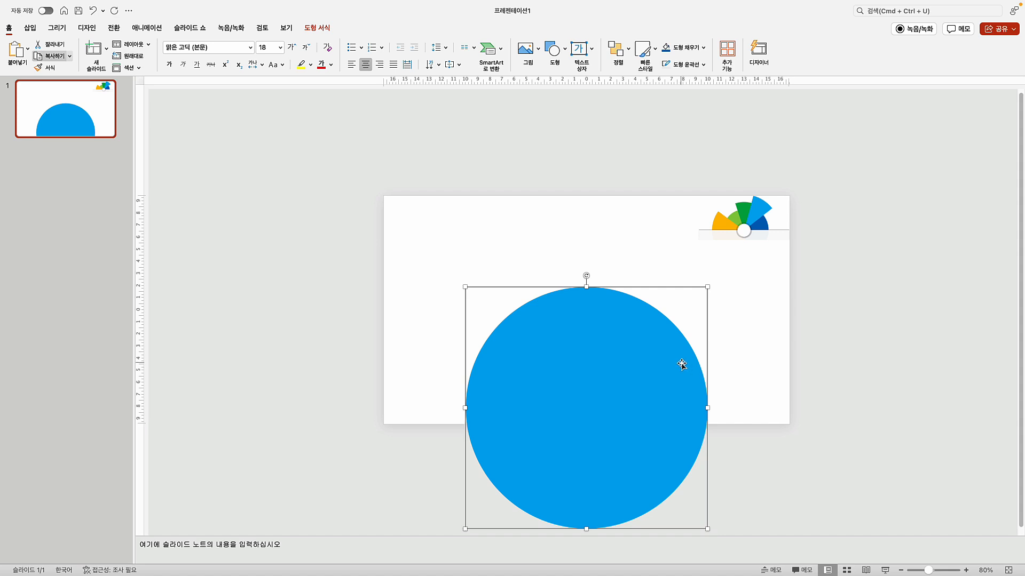
Add an orange copy of the light blue circle, centered on it and scaled down to about 18.89 cm
key(super+d)
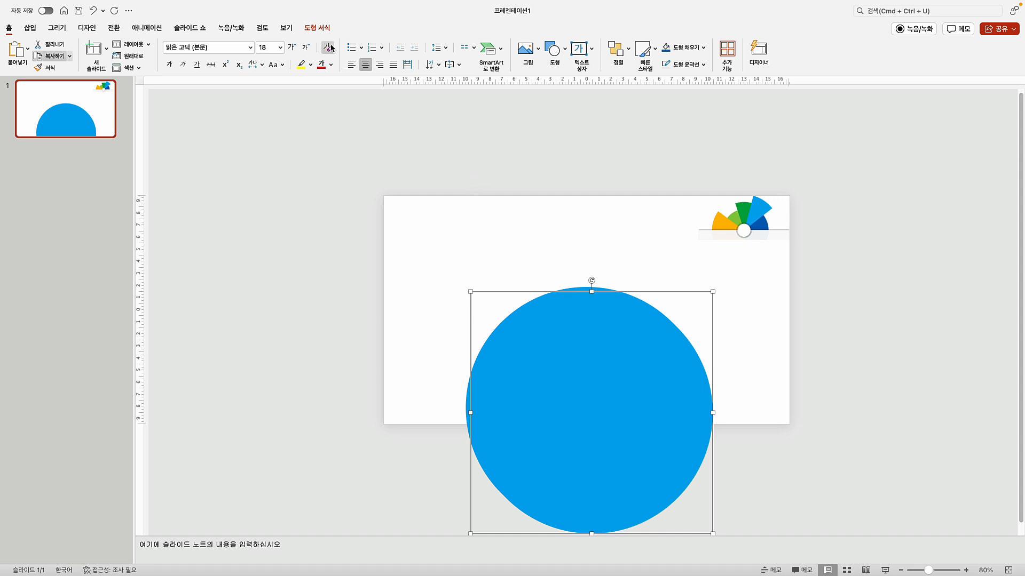
click(320, 29)
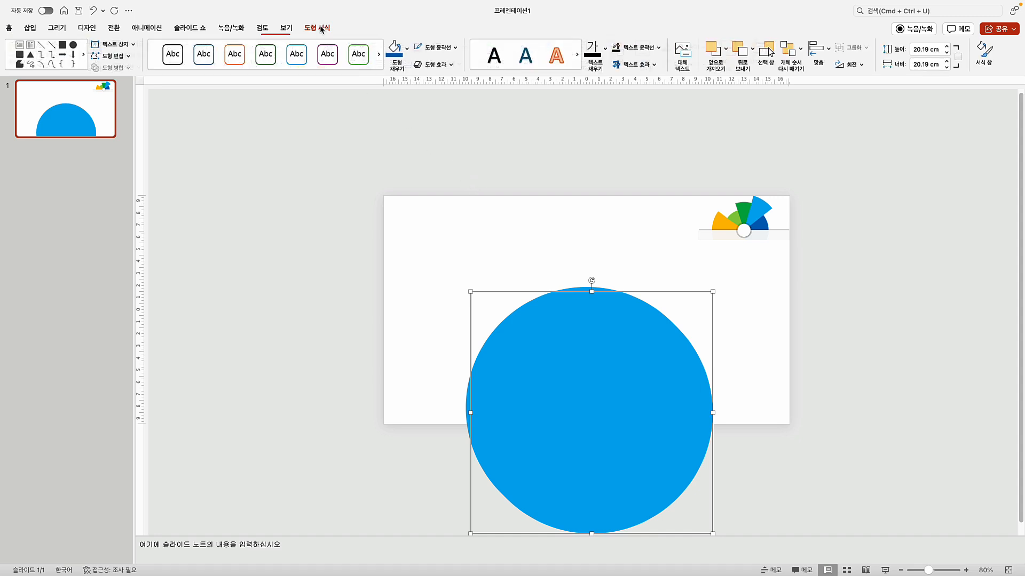
click(407, 48)
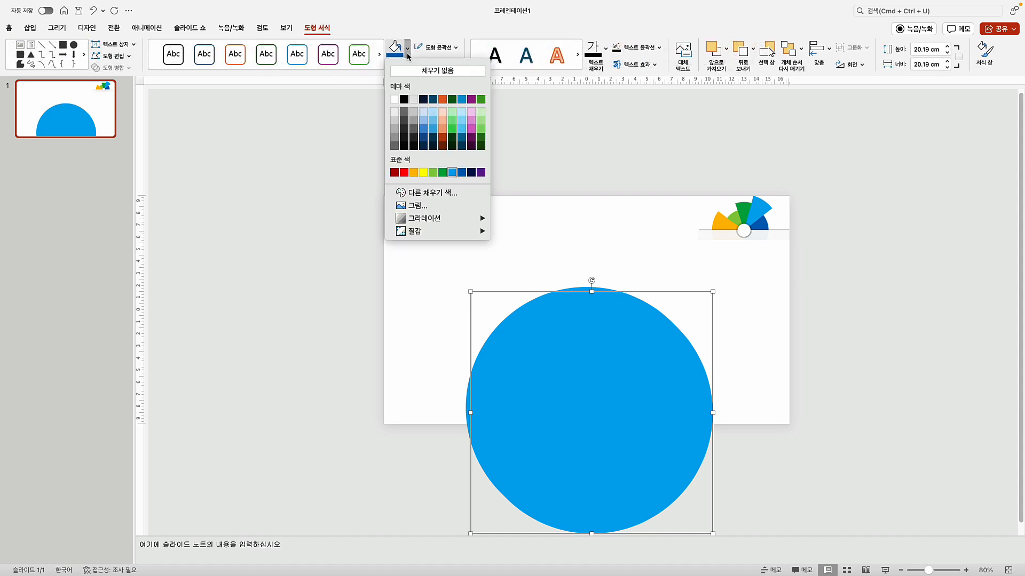
click(414, 171)
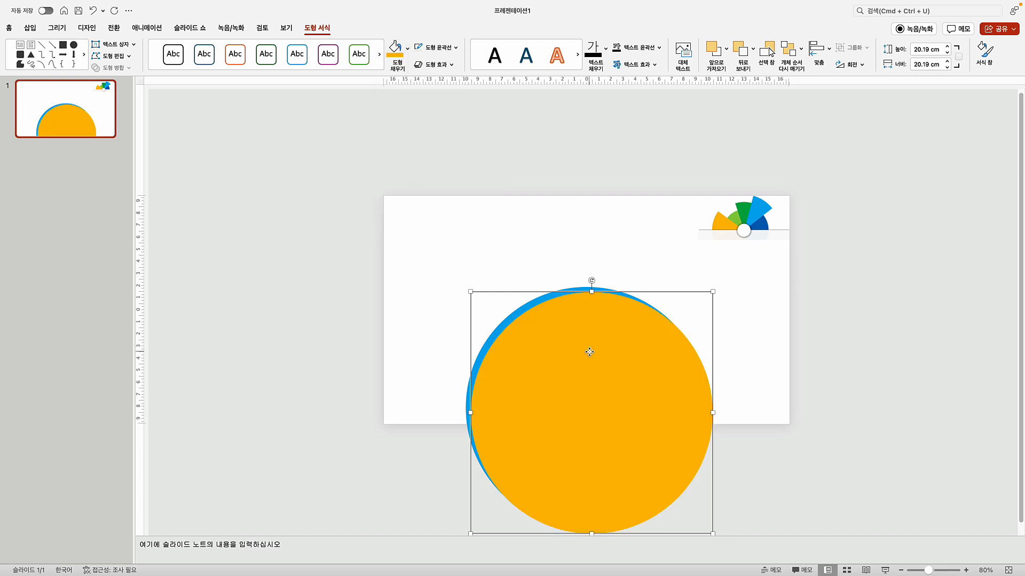
drag(588, 350, 585, 346)
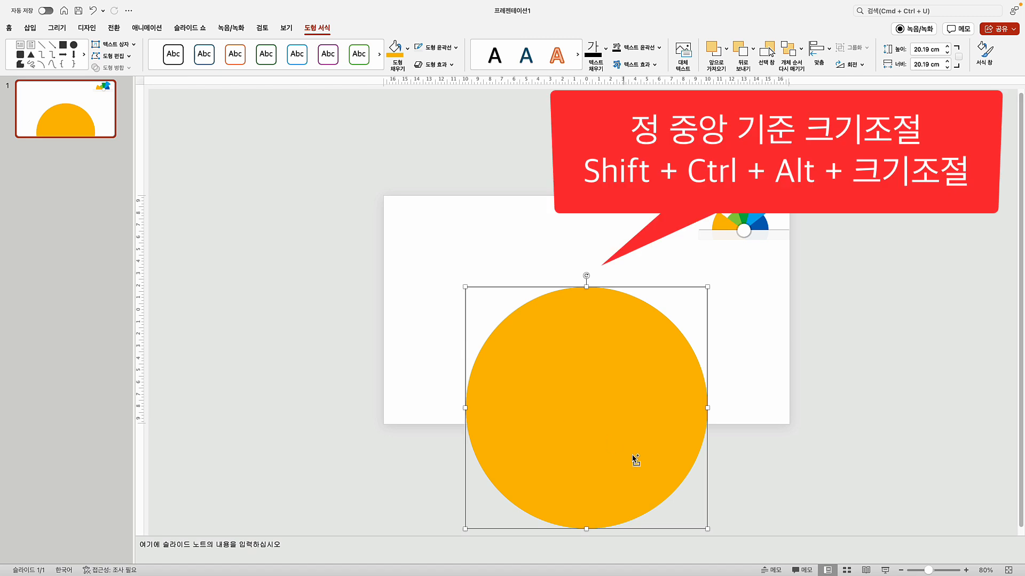
drag(707, 528, 699, 515)
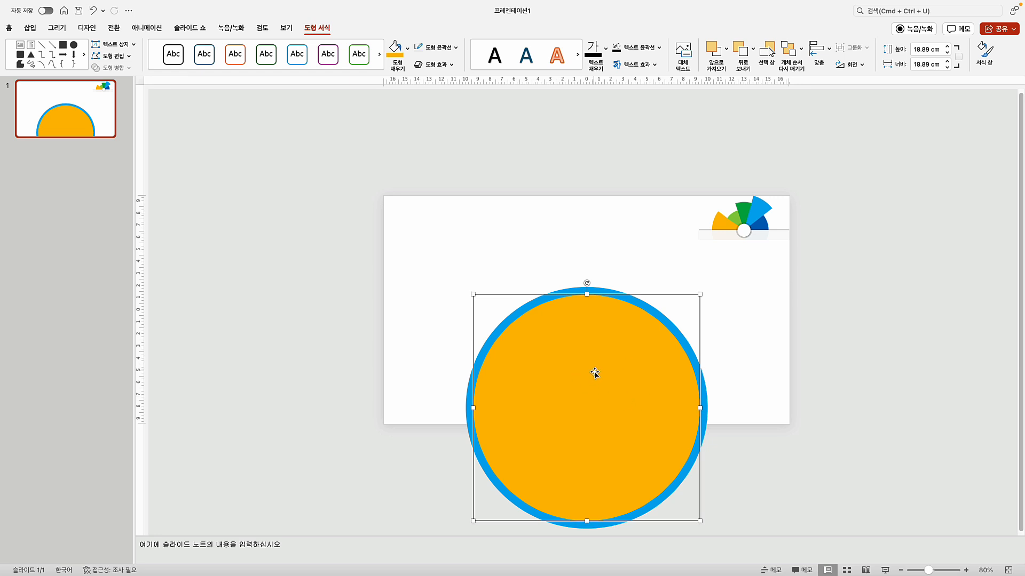
Add a green copy of the orange circle, centered on it and scaled down to about 17.2 cm
key(super+z)
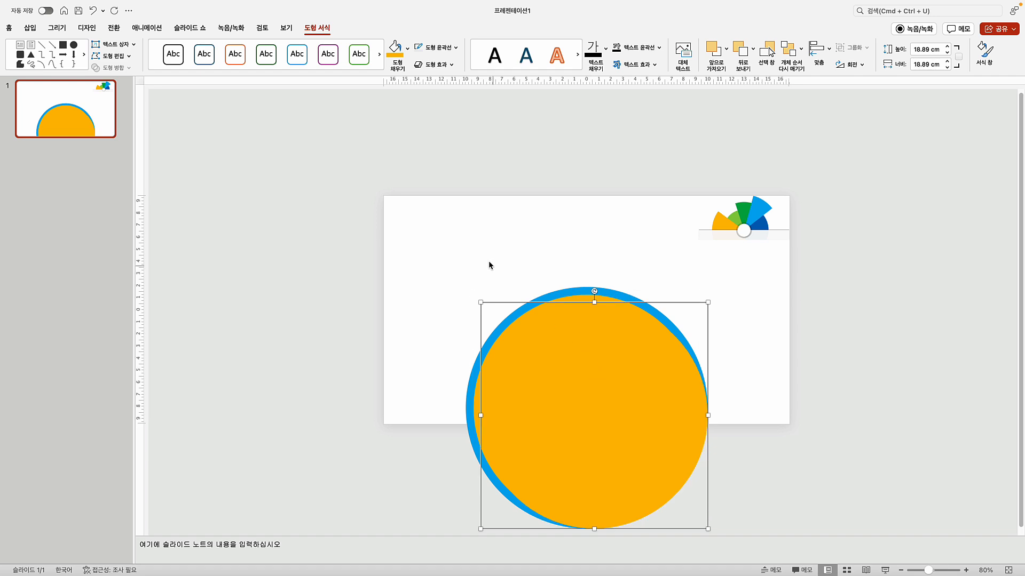
click(407, 49)
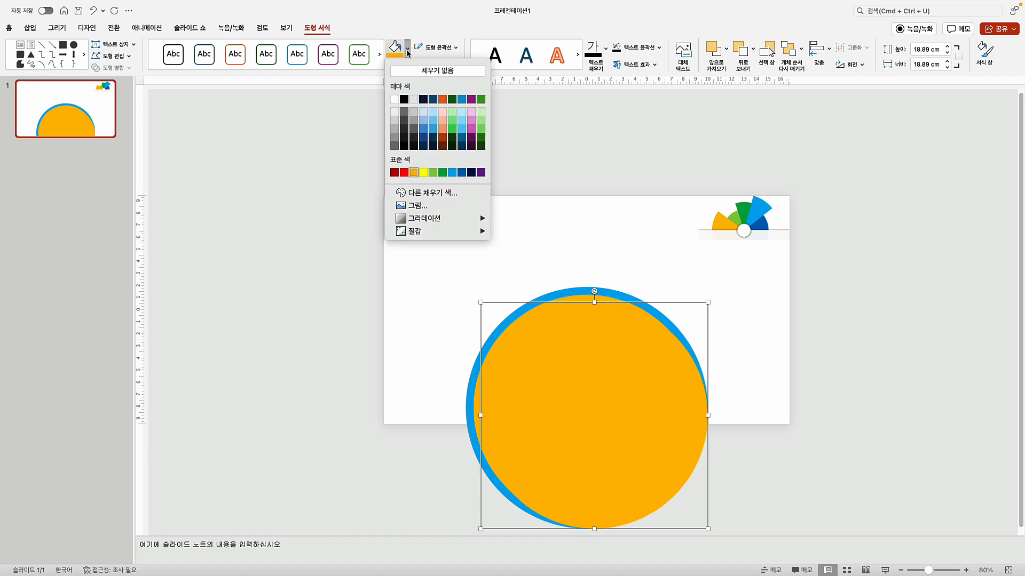
click(443, 172)
drag(555, 354, 548, 348)
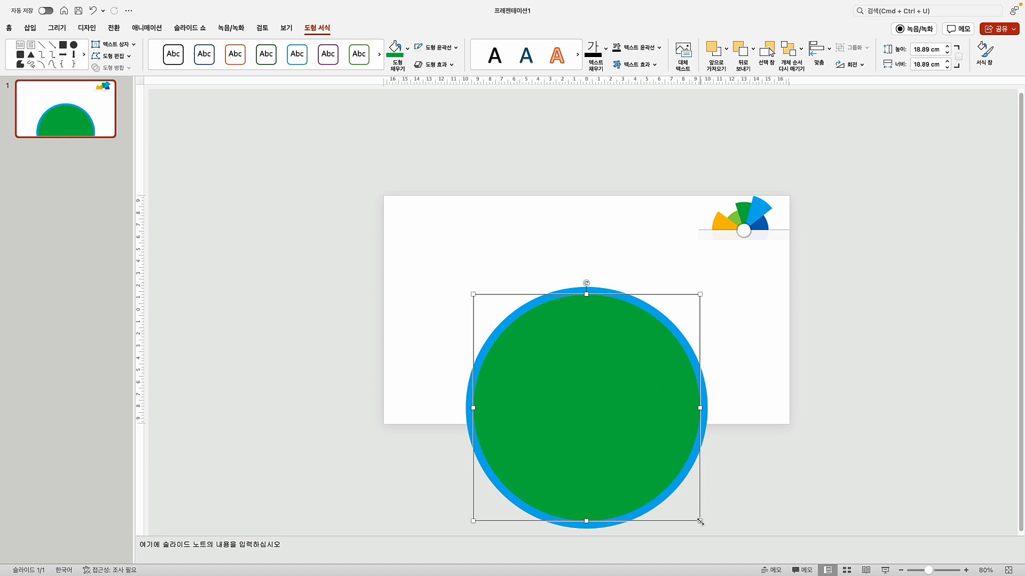
drag(699, 521, 689, 505)
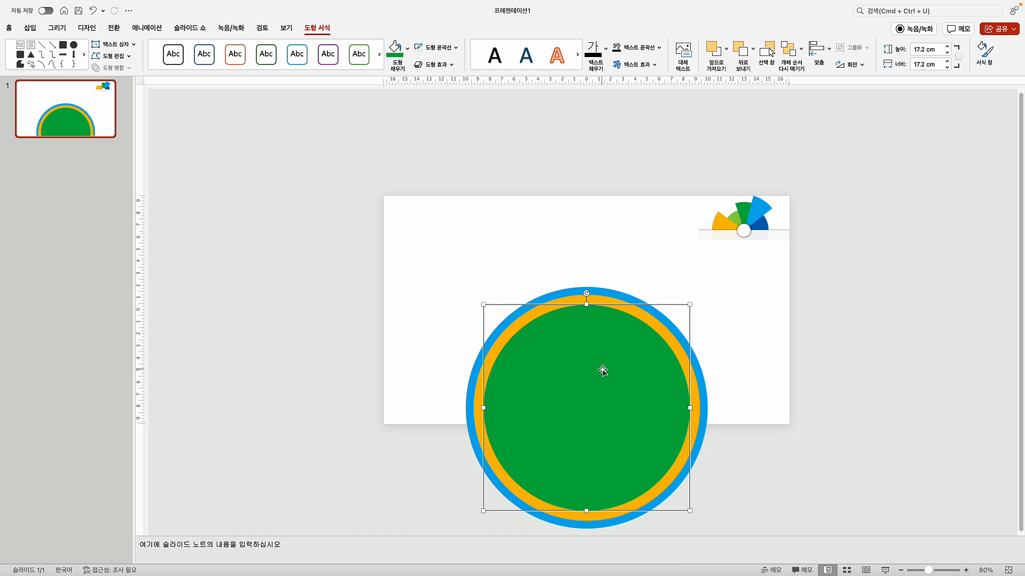
Add a dark blue copy of the green circle, centered on it and scaled down to about 15.82 cm
key(super+d)
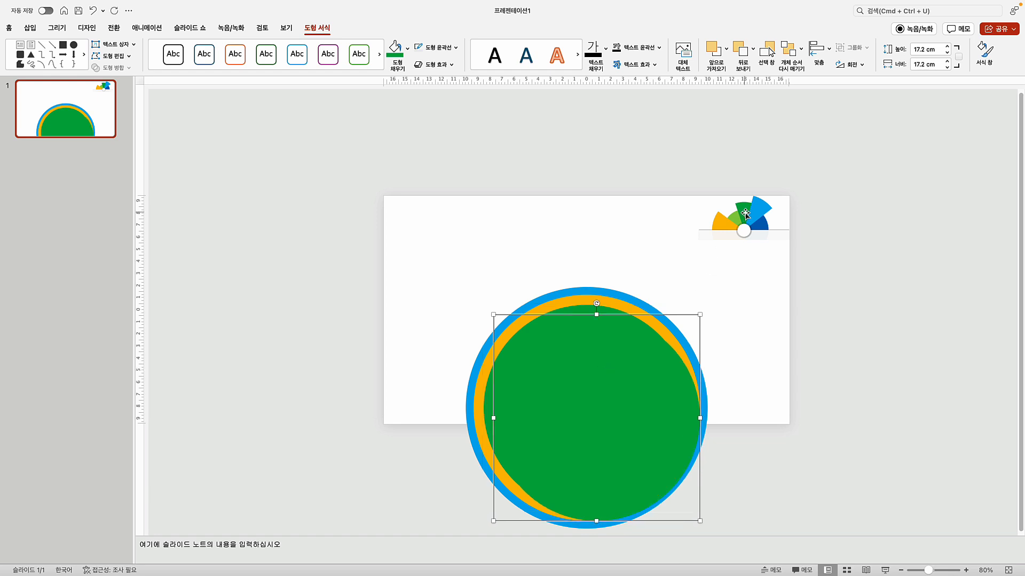
click(408, 48)
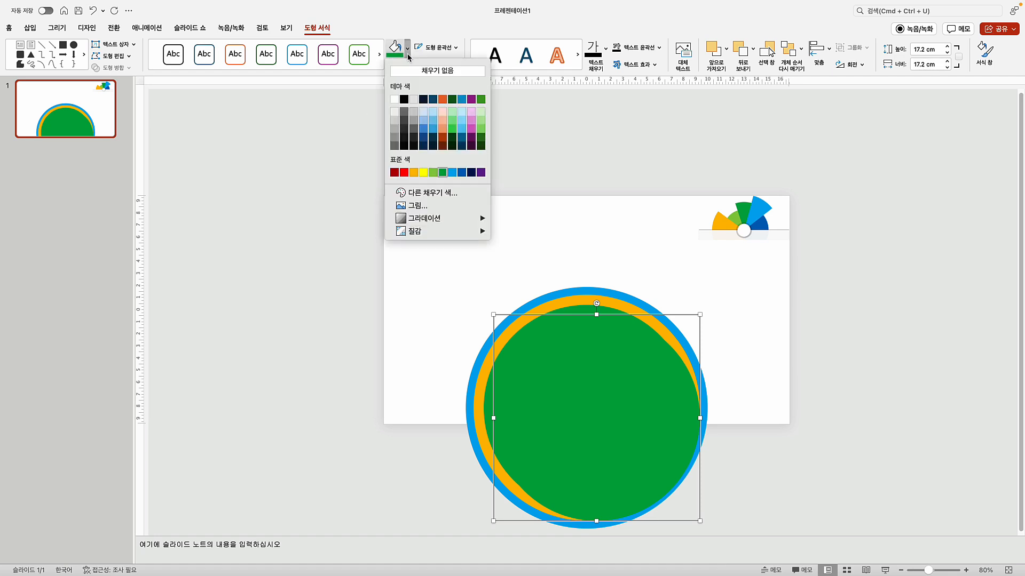
click(461, 172)
mouse_move(589, 415)
mouse_down()
mouse_move(579, 405)
mouse_move(592, 414)
mouse_up()
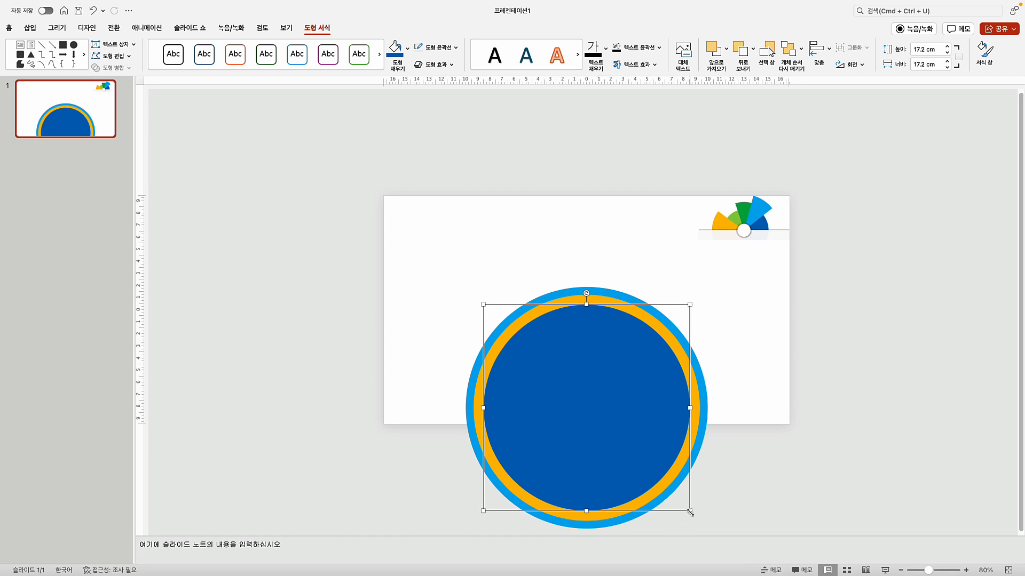
drag(690, 511, 677, 501)
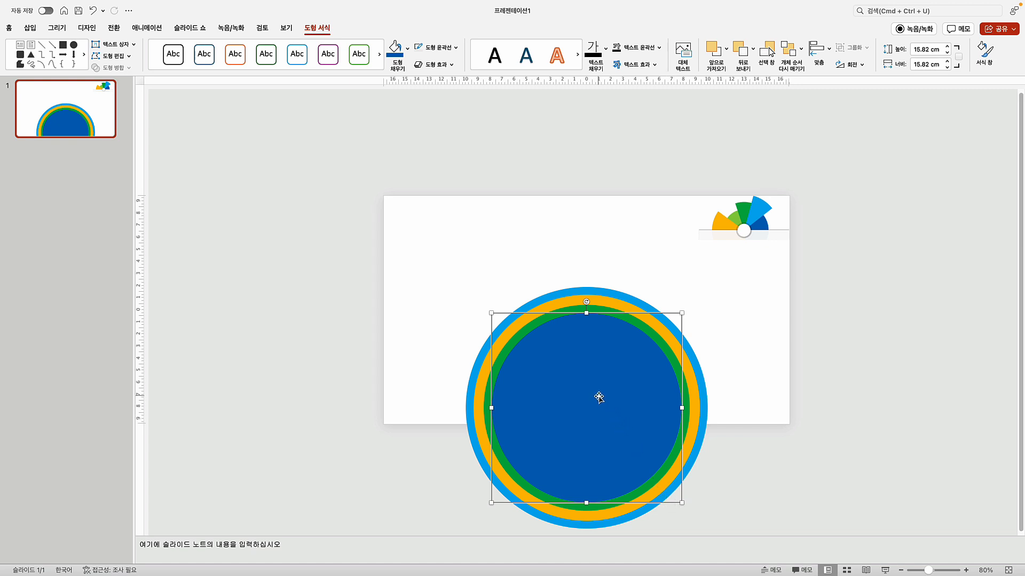
Add a light green copy of the dark blue circle, centered on it and scaled down to about 13.55 cm
key(super+z)
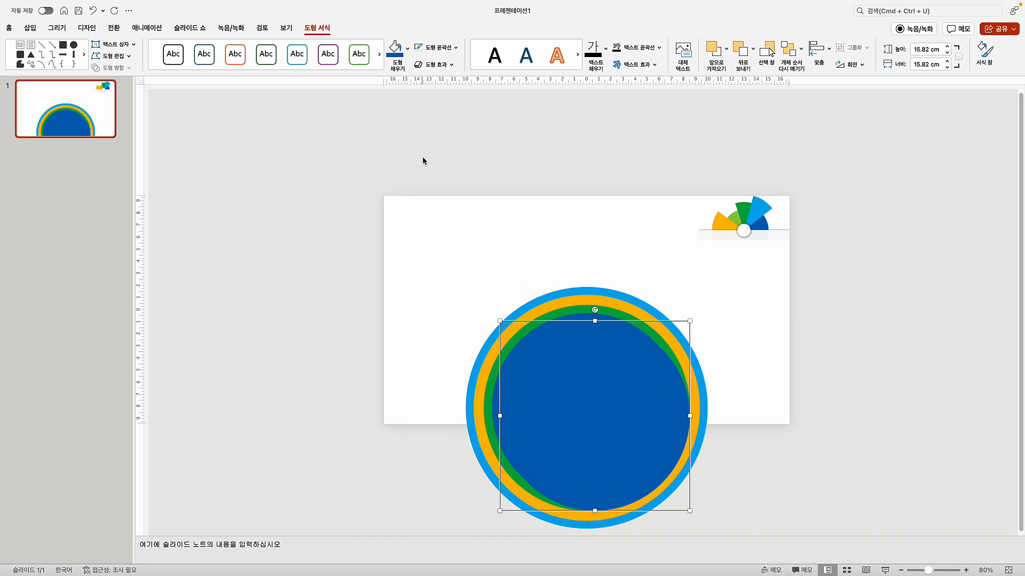
click(407, 49)
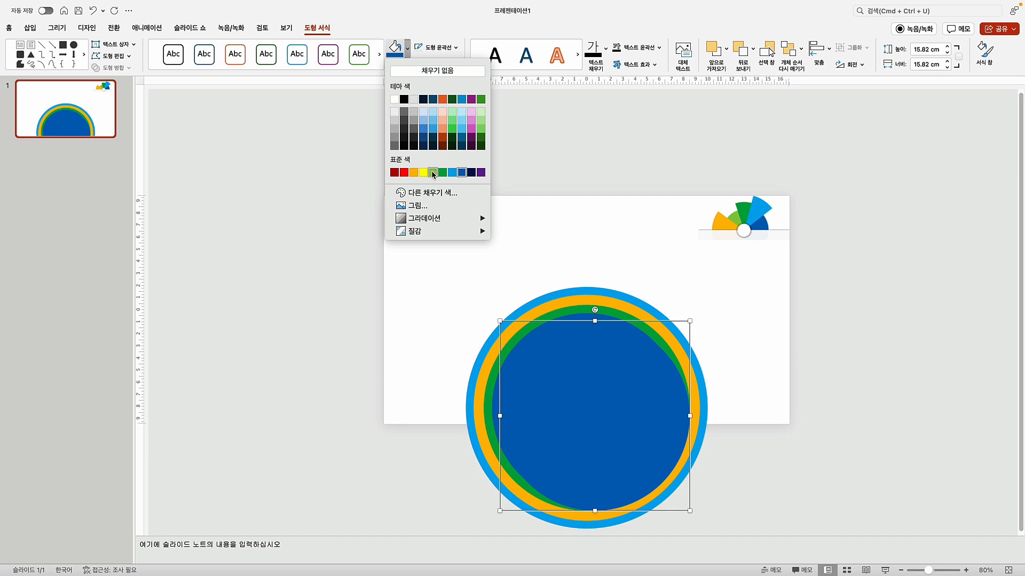
click(433, 171)
mouse_move(592, 409)
mouse_down()
mouse_move(585, 396)
mouse_move(590, 404)
mouse_up()
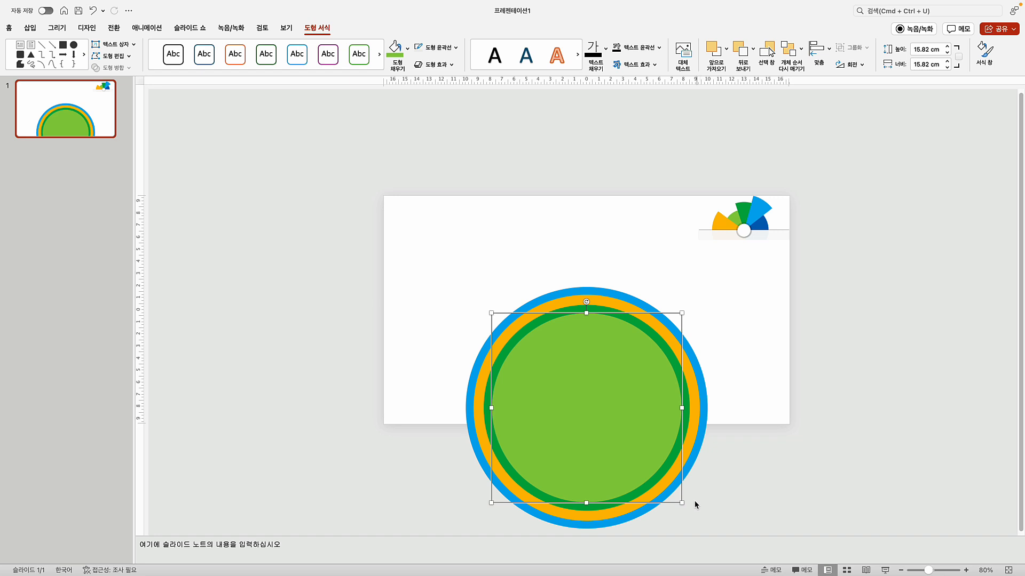
drag(681, 502, 668, 488)
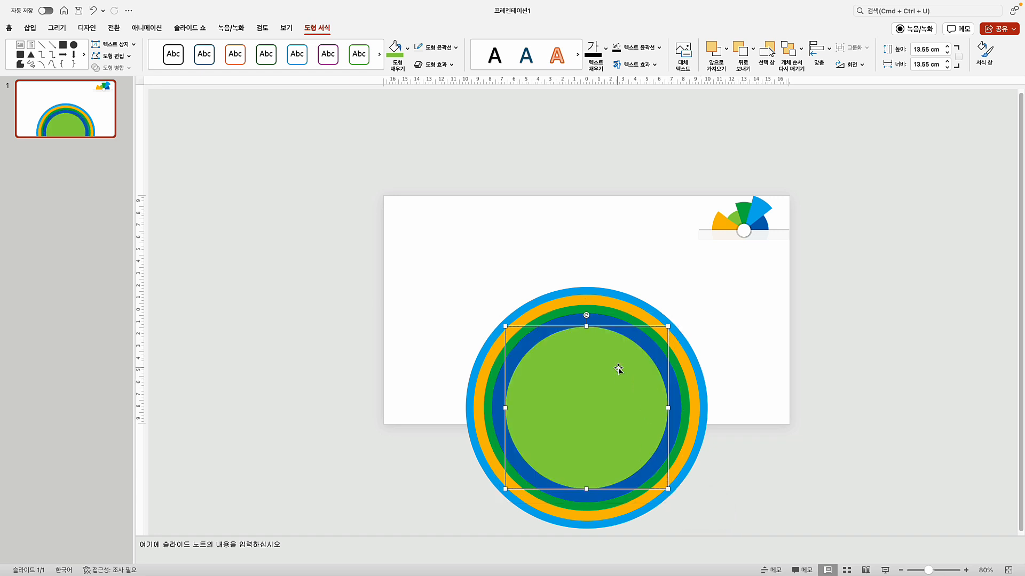
Enlarge the fan-shaped reference picture slightly, keeping it in the slide's upper-right corner clear of the circles
click(731, 220)
drag(698, 240, 725, 300)
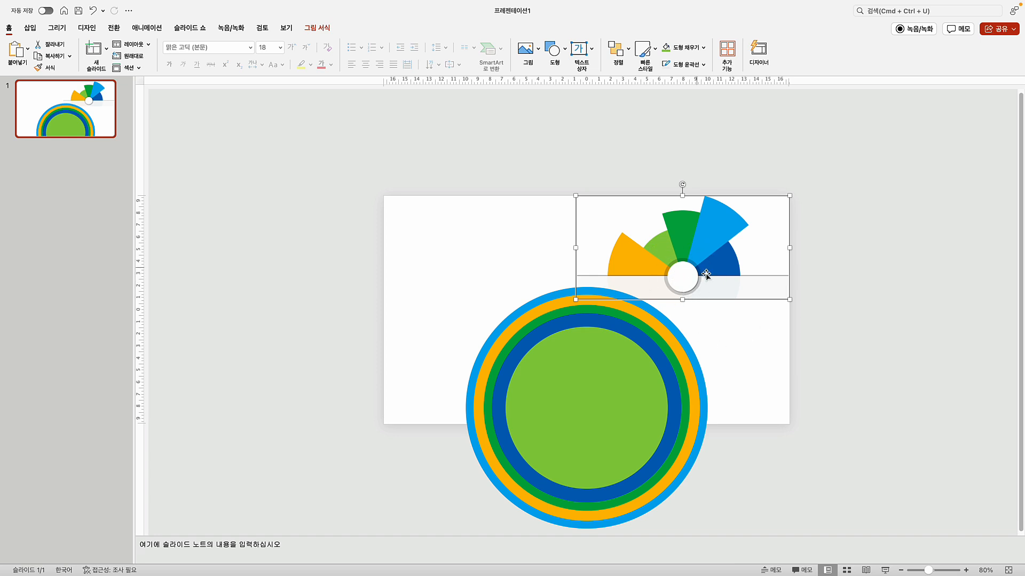
drag(581, 300, 690, 256)
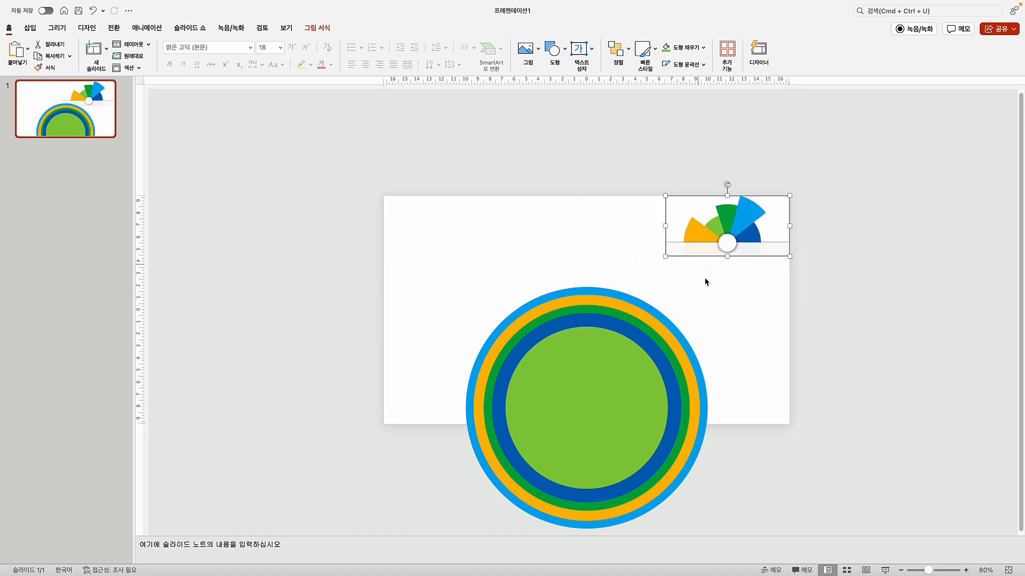
click(739, 296)
Add a black copy of the light green circle at 20% opacity, centered on it and scaled down to about 7.93 cm
click(555, 401)
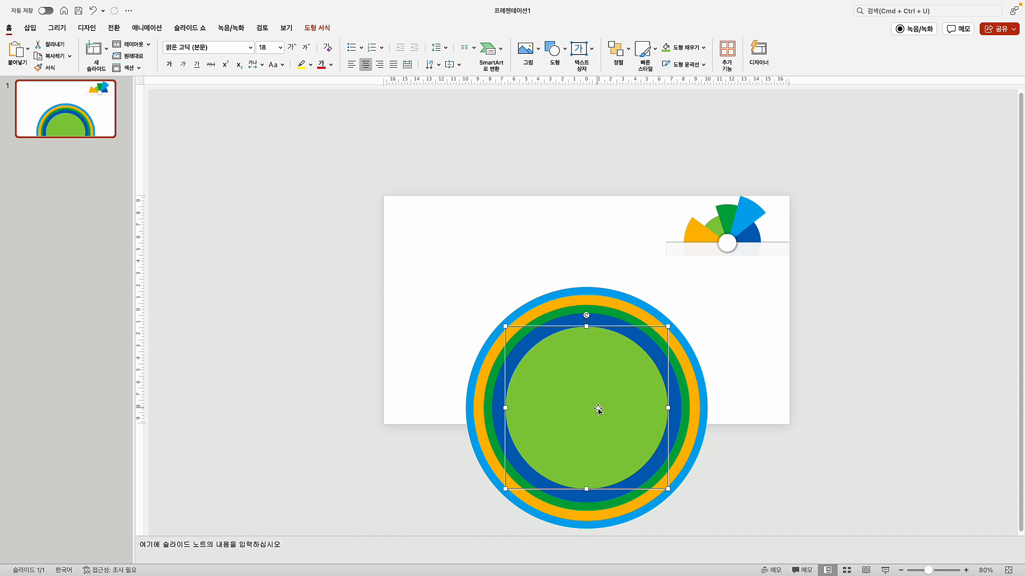
key(super+z)
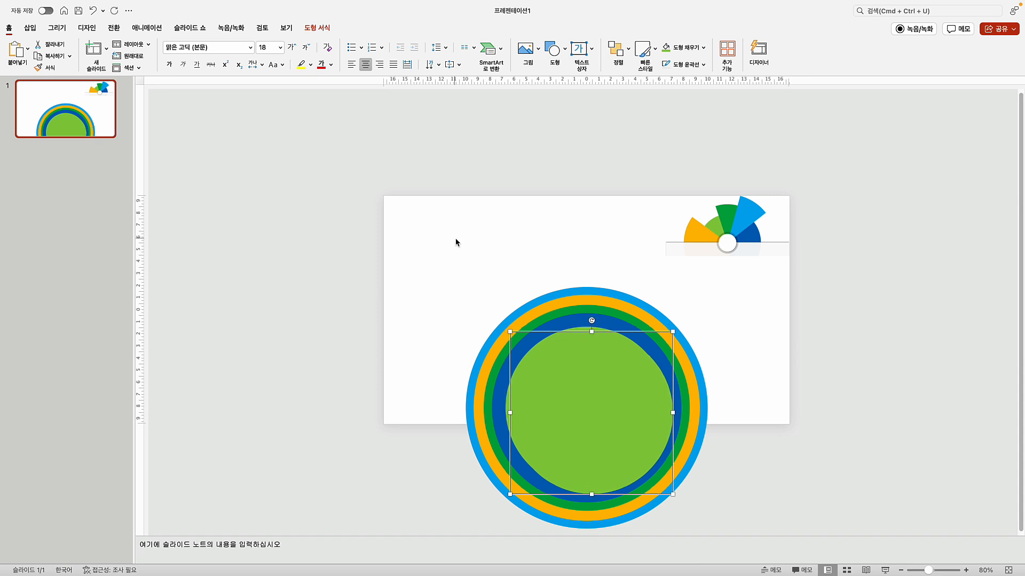
click(320, 28)
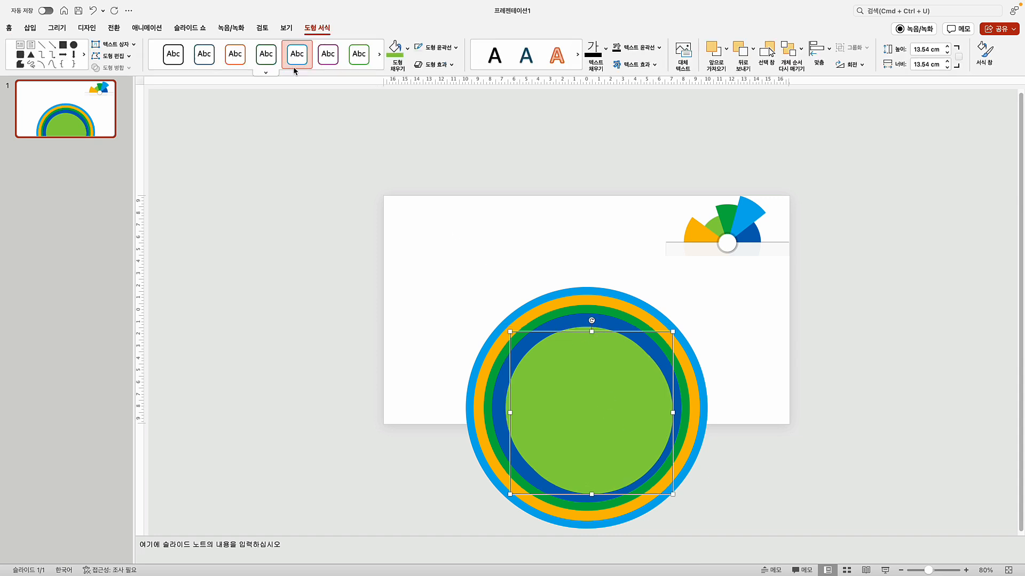
click(407, 48)
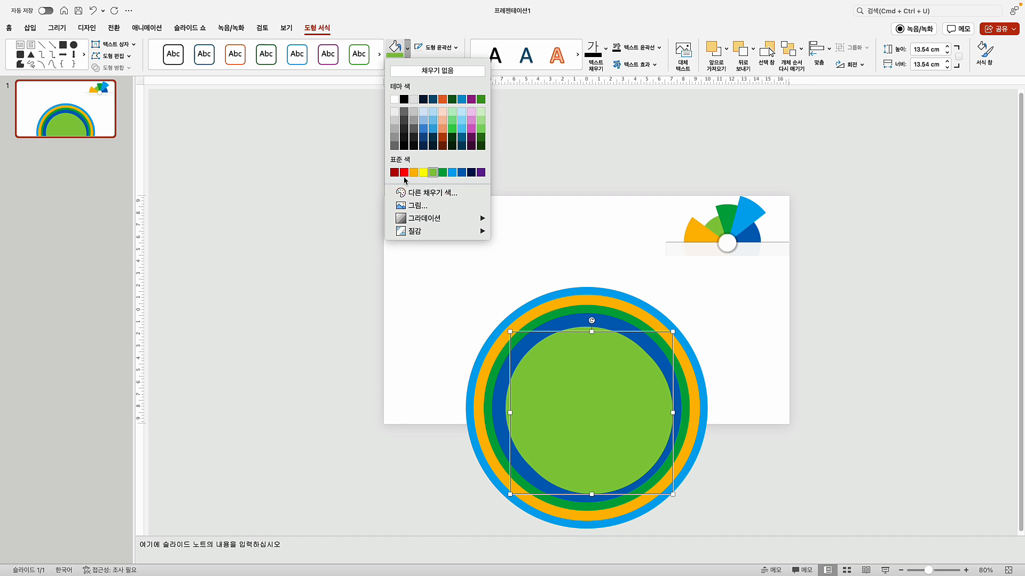
click(448, 194)
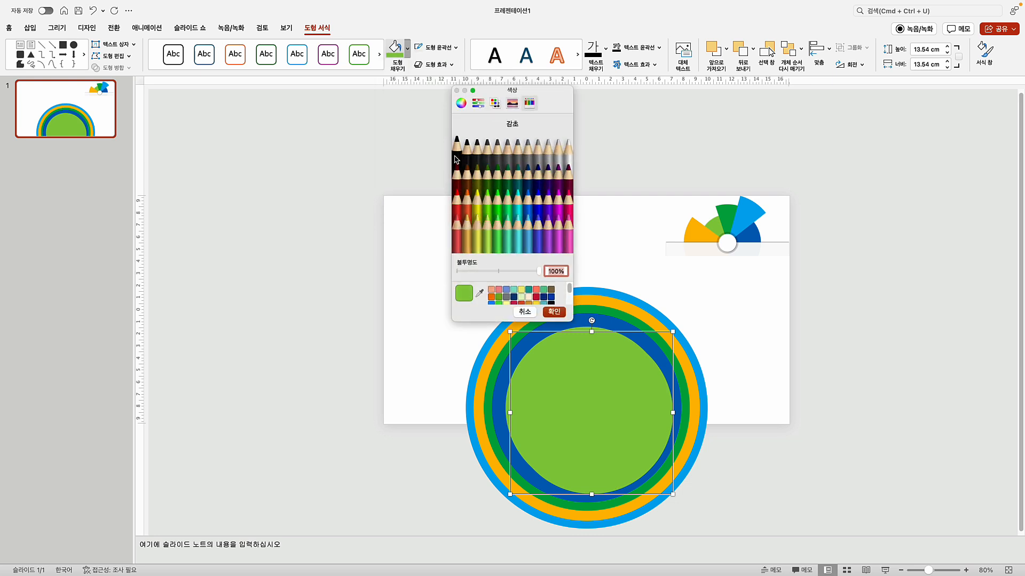
click(456, 150)
click(530, 271)
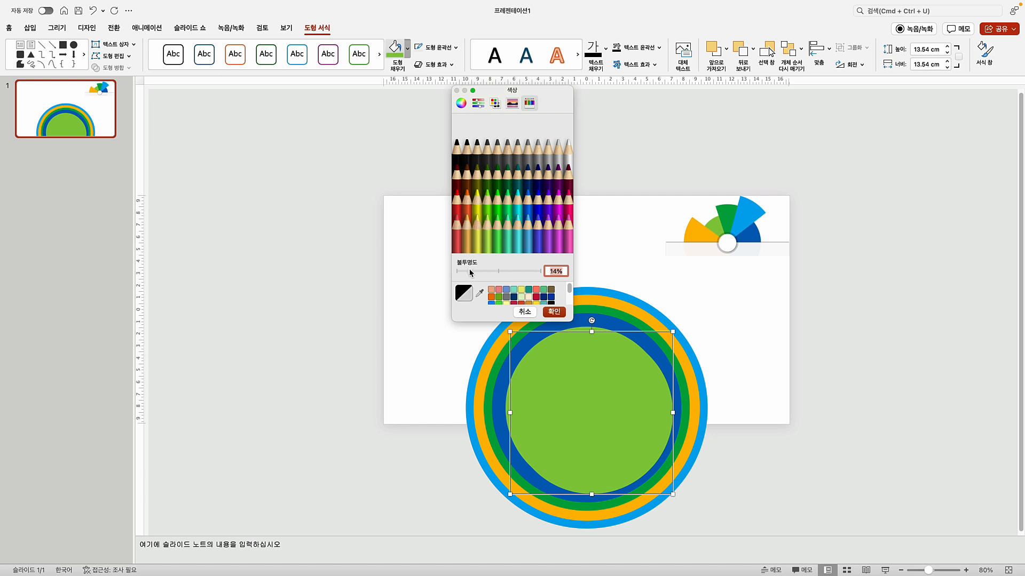
drag(472, 269, 473, 268)
click(554, 313)
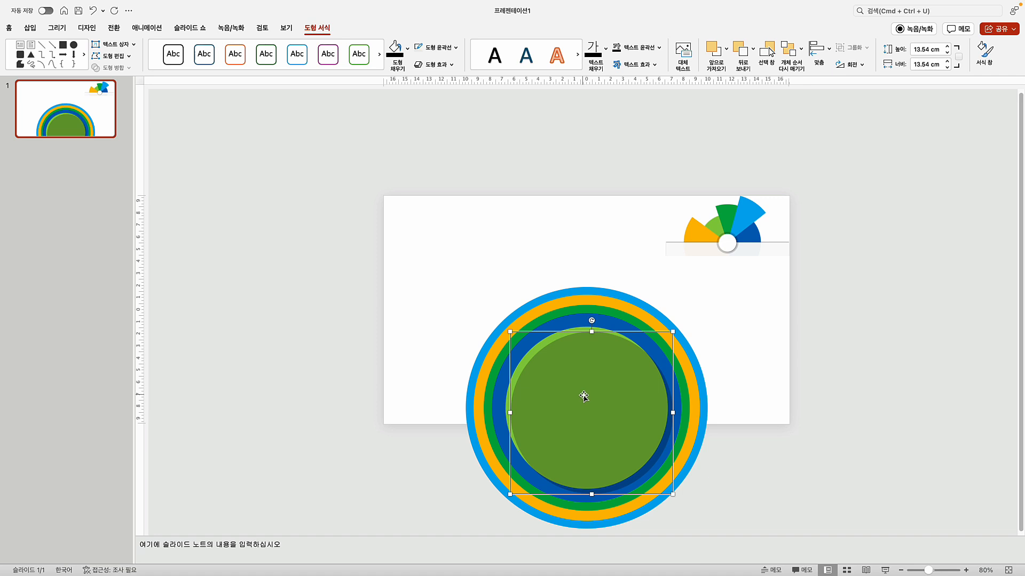
drag(584, 396, 579, 389)
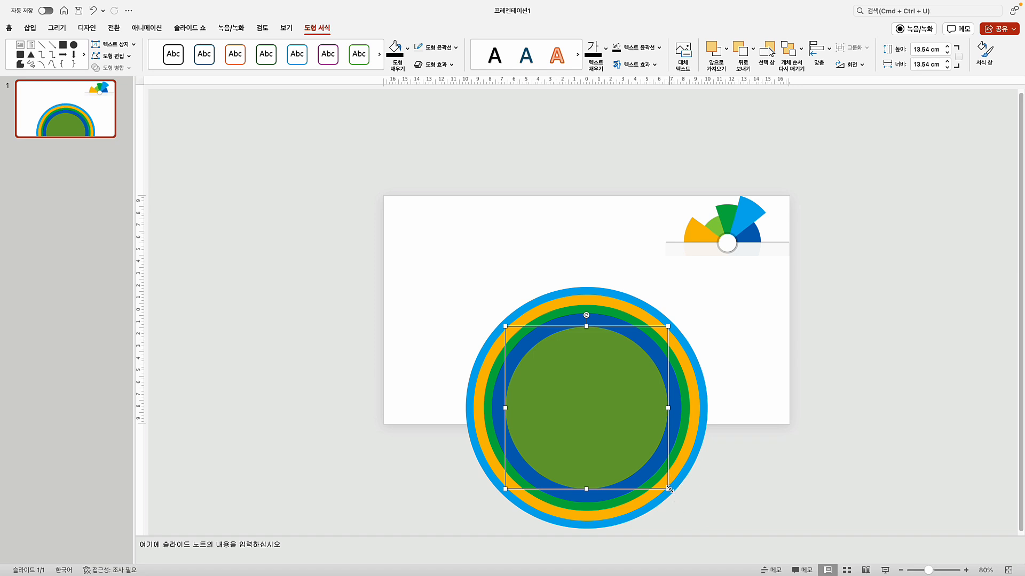
drag(668, 488, 634, 453)
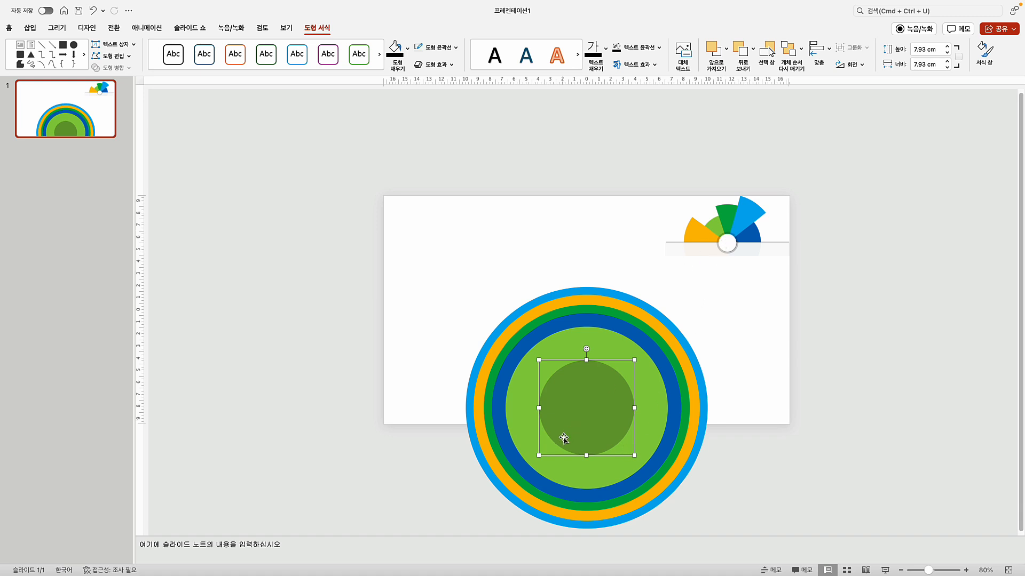
Add a white, 100% opaque copy of the translucent black circle, centered on it and scaled down to about 6.19 cm
key(super+d)
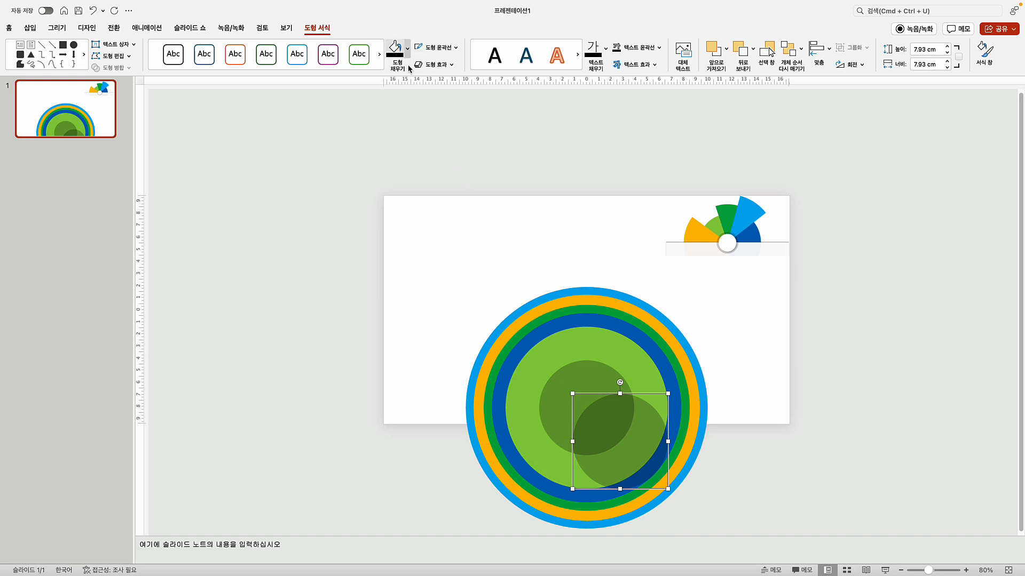
click(409, 53)
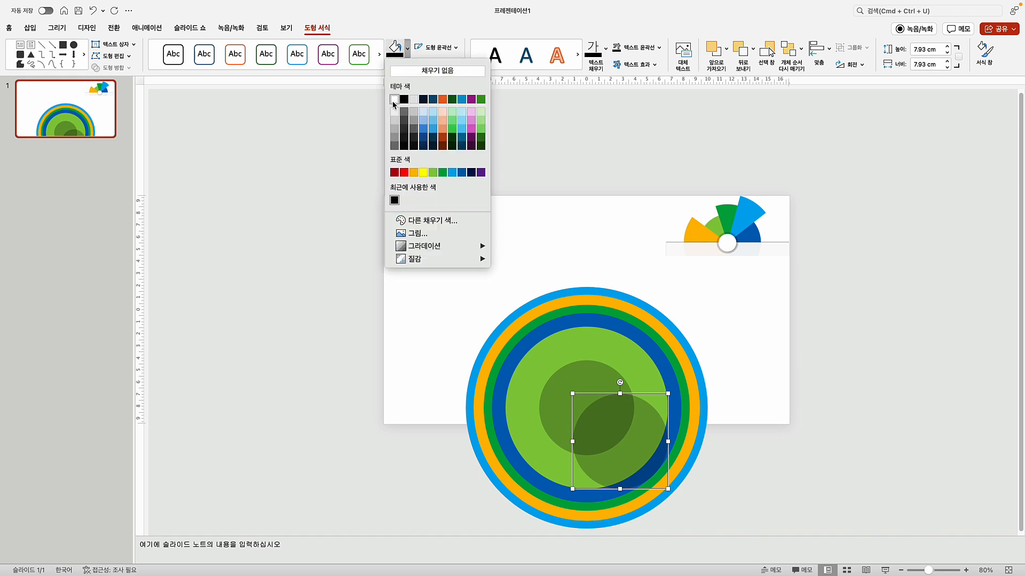
click(395, 97)
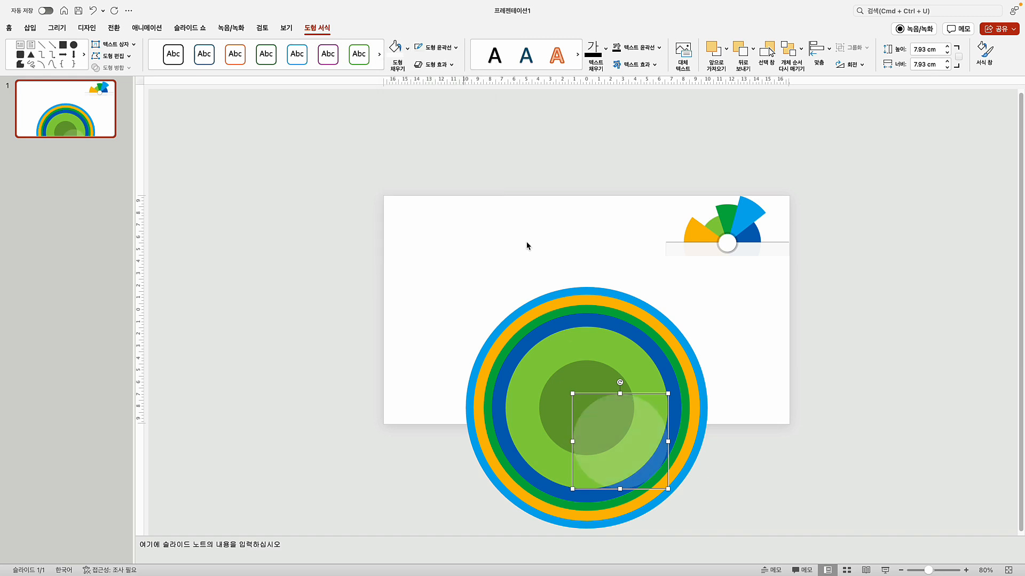
click(407, 53)
click(432, 220)
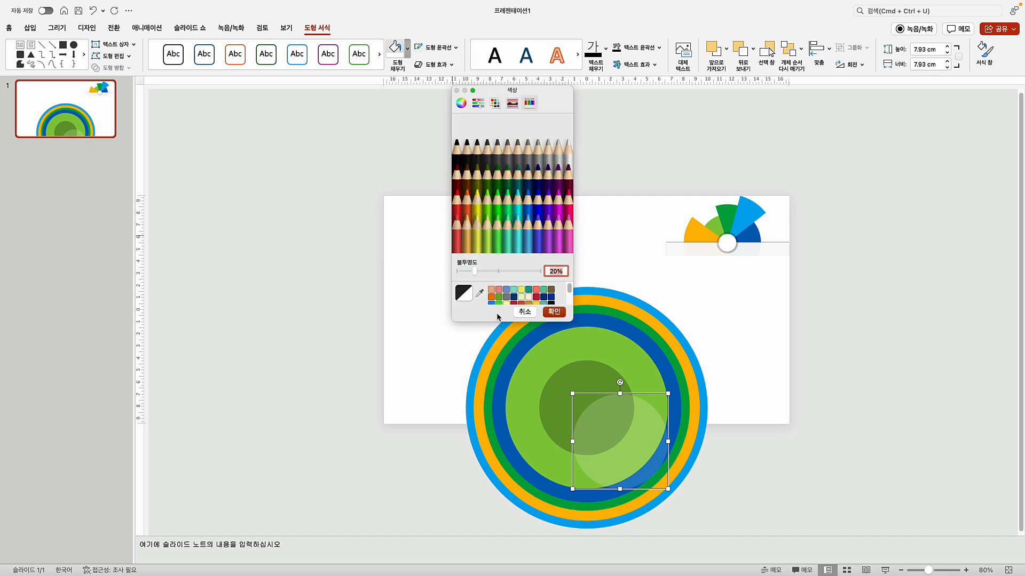
drag(475, 271, 591, 270)
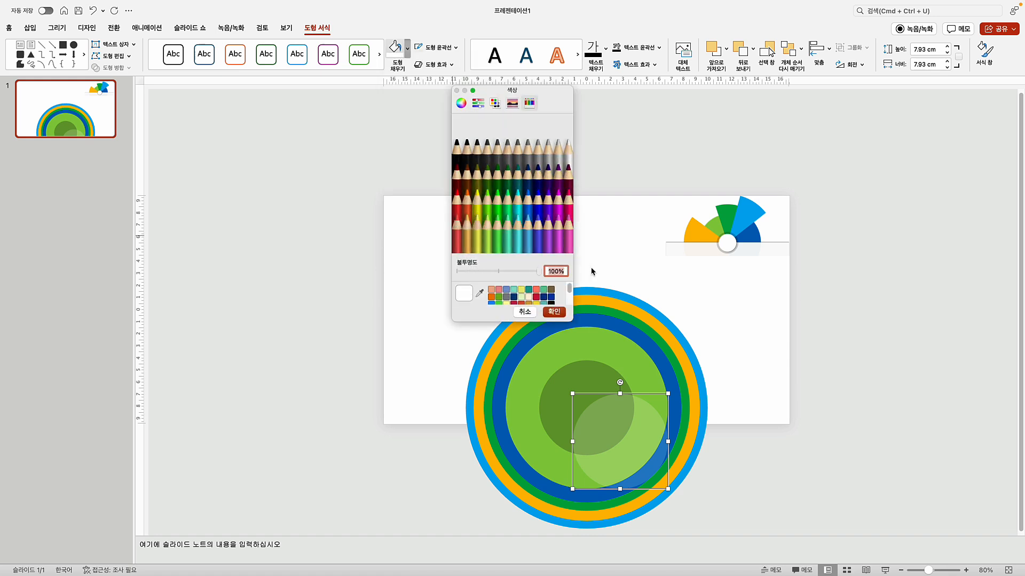
click(554, 312)
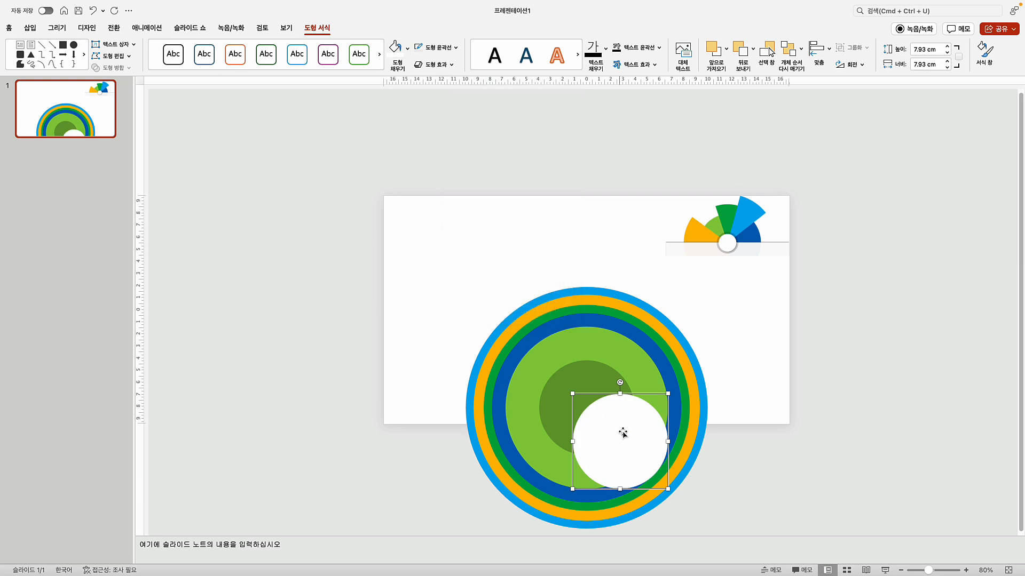
drag(631, 447, 597, 412)
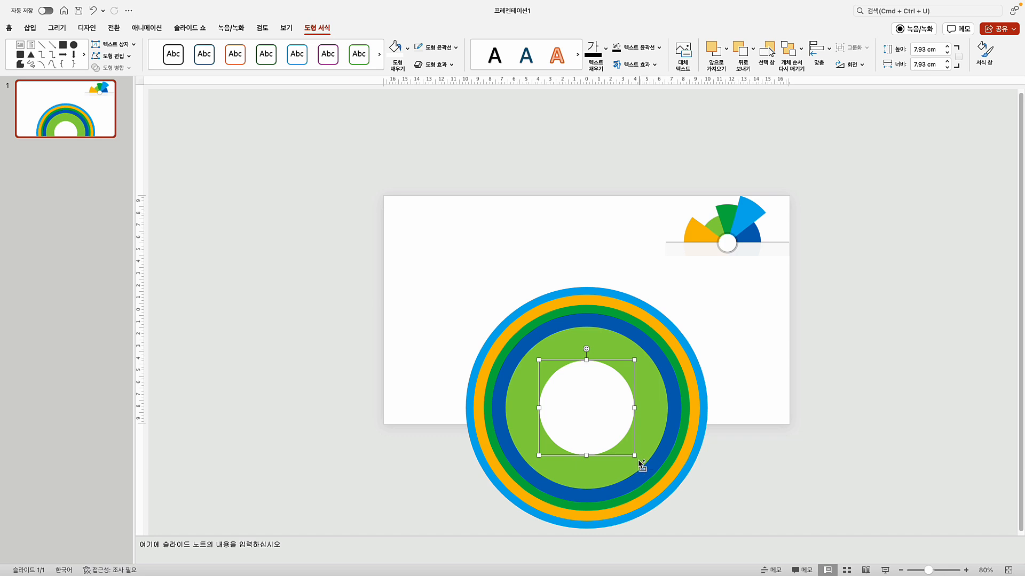
drag(634, 456, 622, 444)
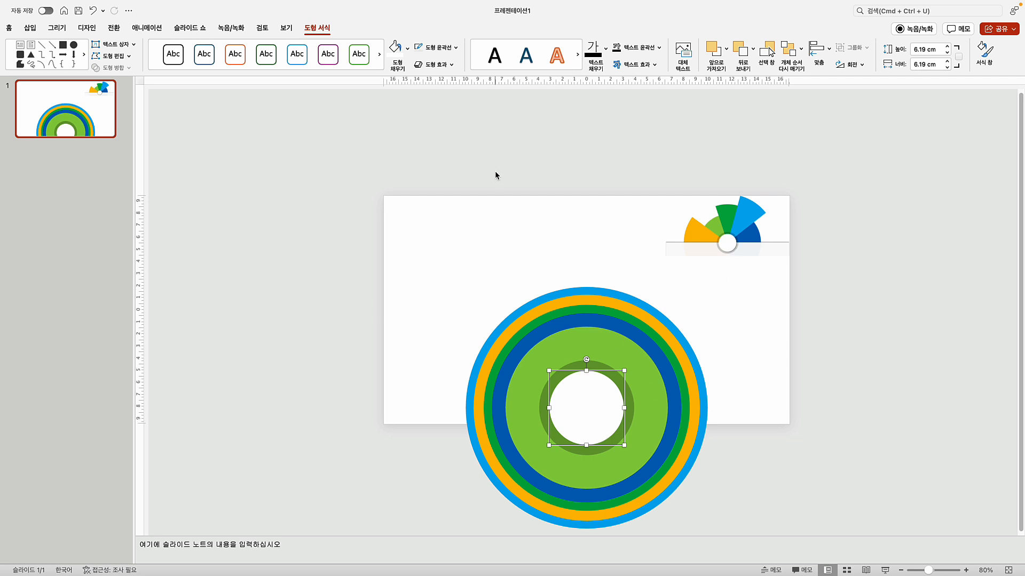
Apply an outer shadow to the white center circle, offset toward its lower right
click(452, 65)
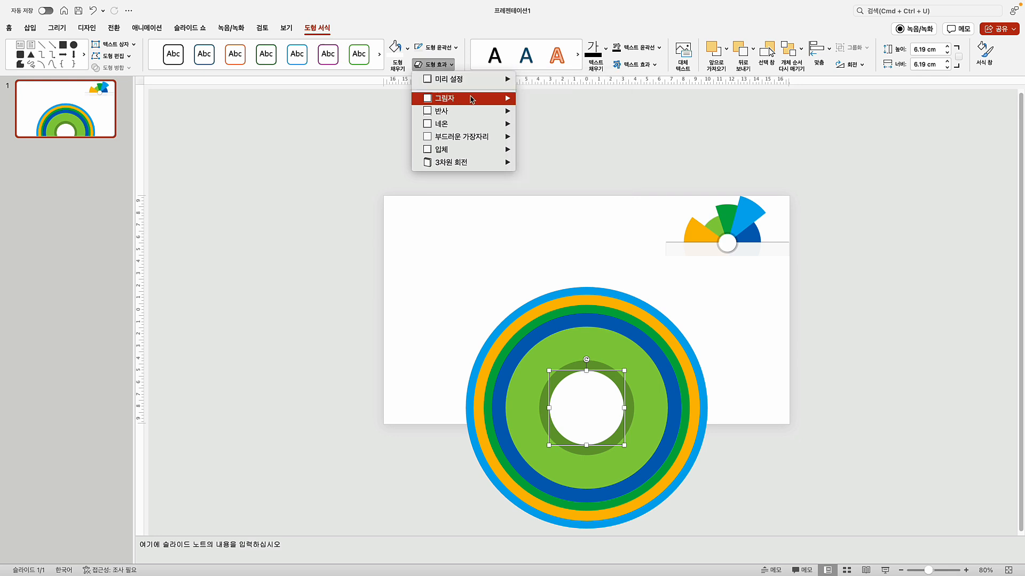
mouse_move(471, 99)
click(539, 165)
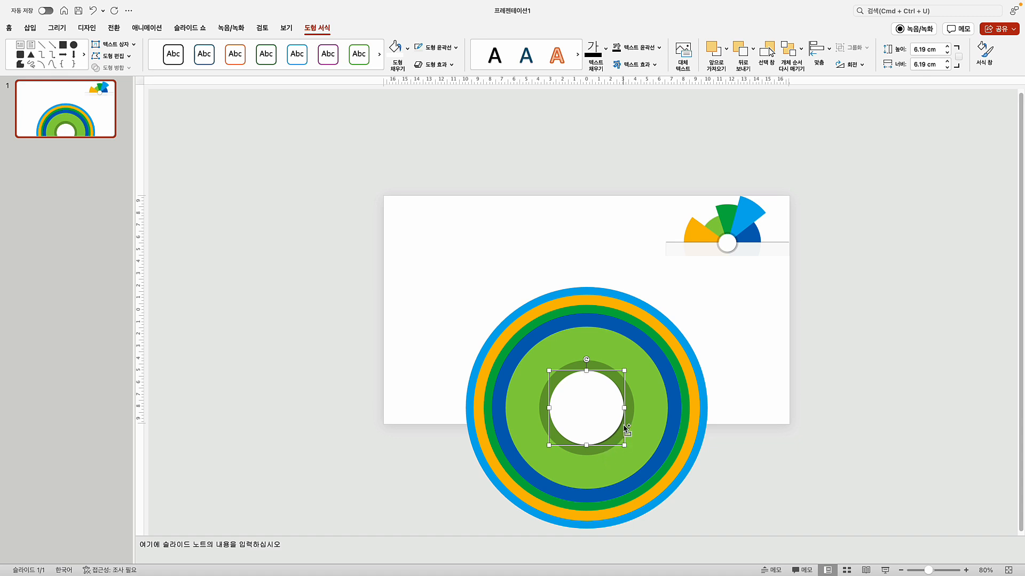
Scale the white circle down to about 5.08 cm and the translucent black circle to about 6.11 cm, keeping both centered
drag(626, 443, 619, 439)
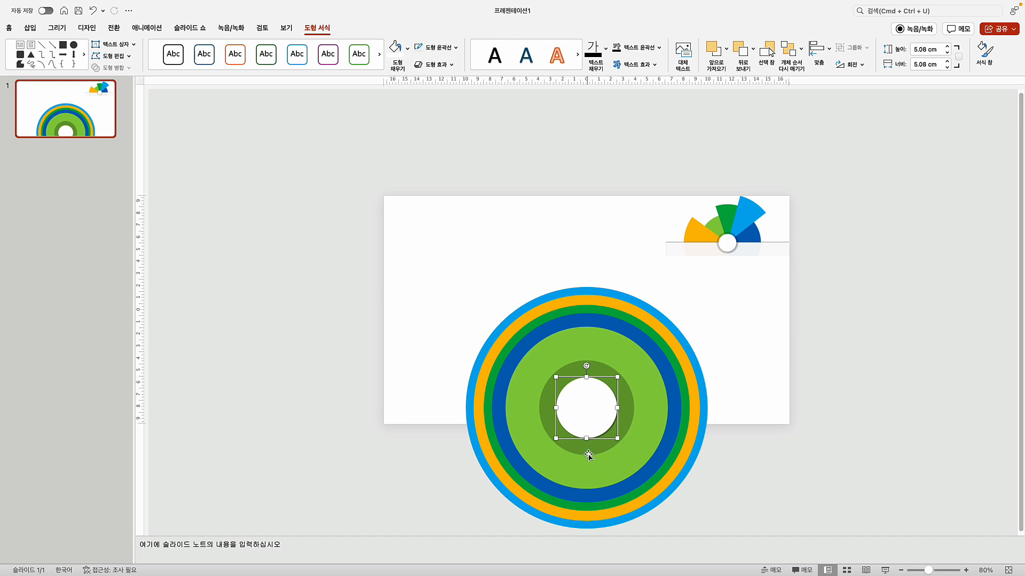
click(586, 452)
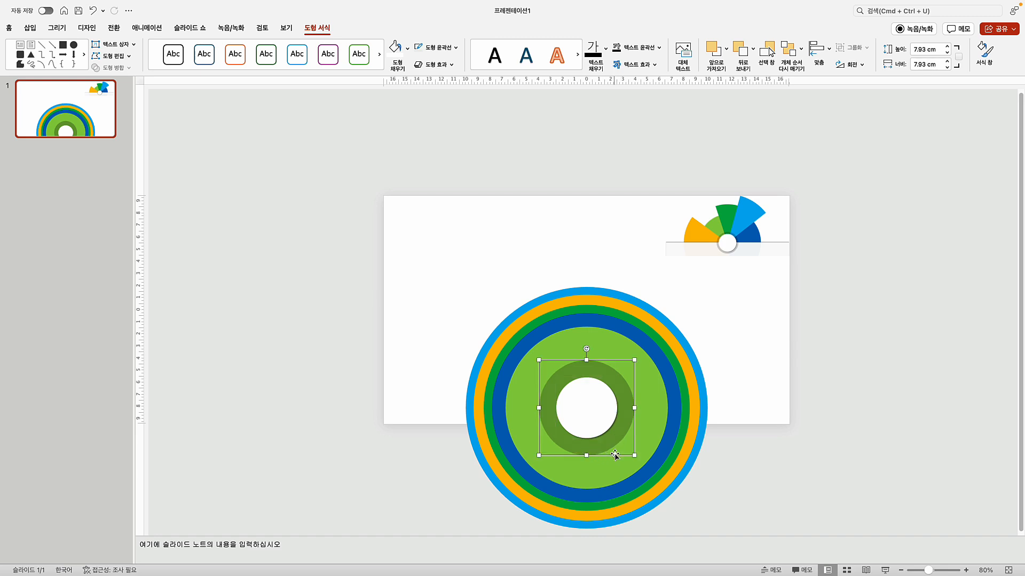
drag(627, 453, 618, 444)
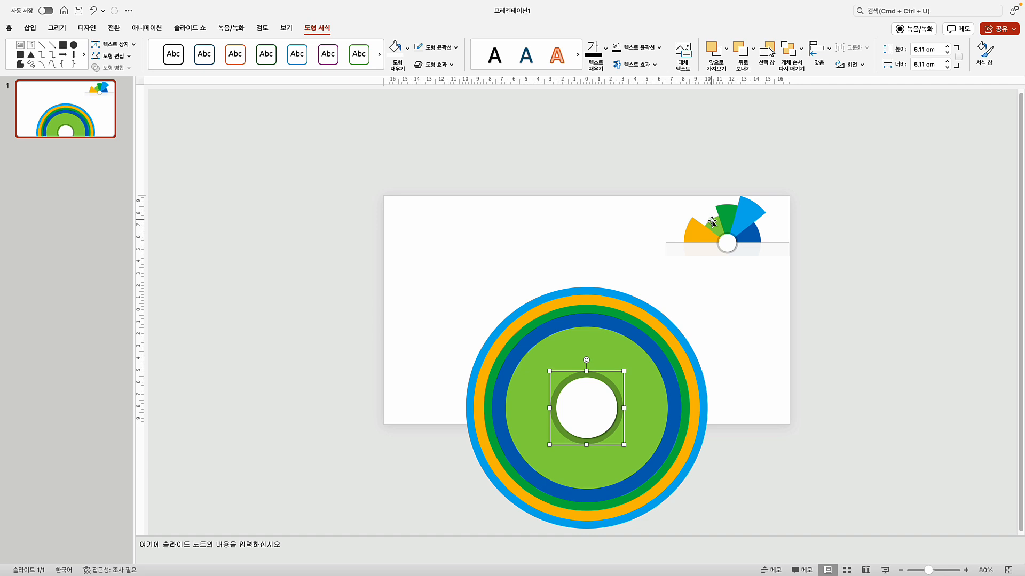
Resize the light green circle to about 13.95 cm and the dark blue circle to about 15.42 cm, keeping both centered
click(556, 348)
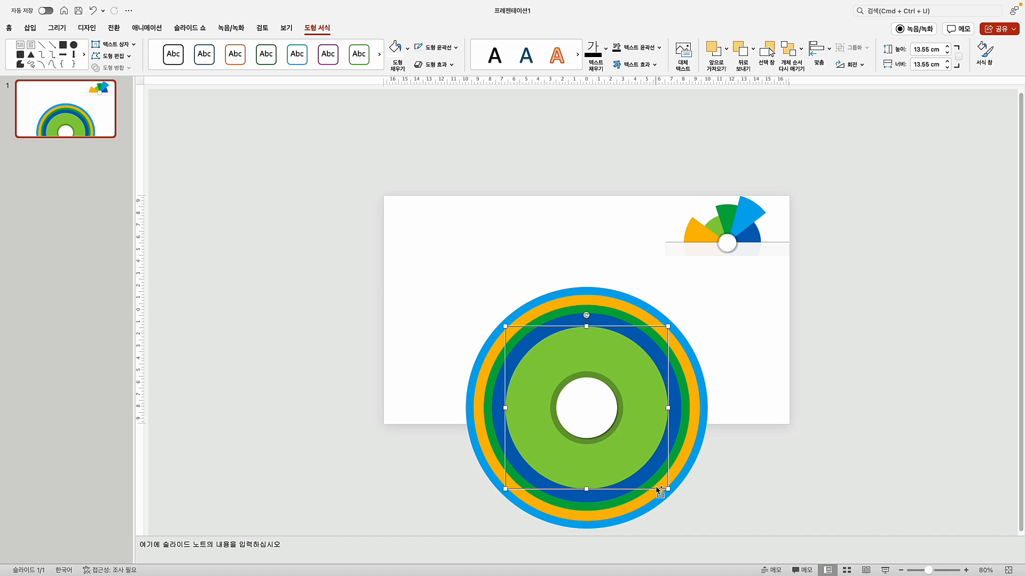
drag(667, 489, 671, 491)
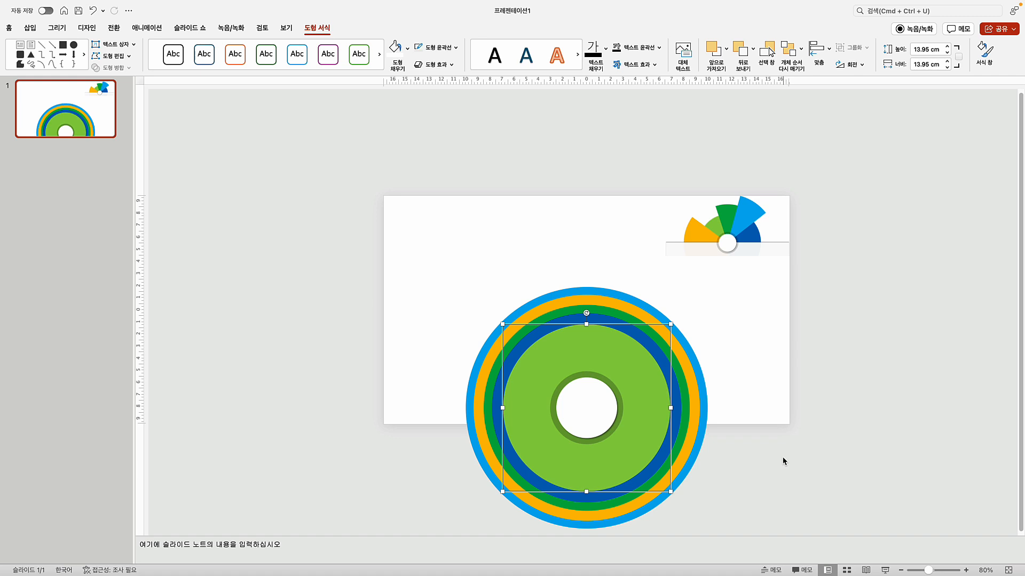
click(674, 431)
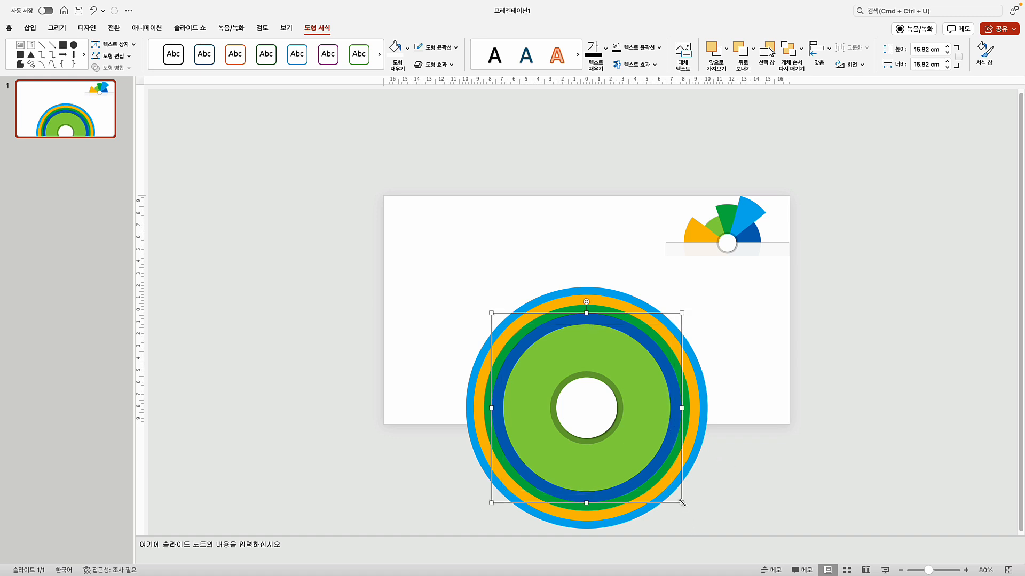
drag(681, 503, 679, 500)
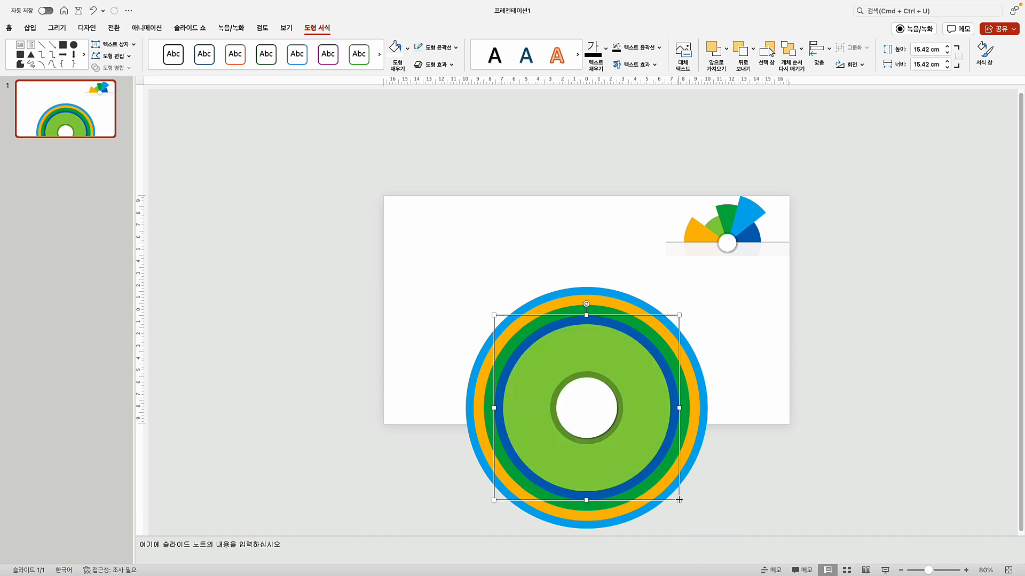
Scale the green, orange and light blue circles down slightly about their center so the coloured rings are evenly wide
click(686, 422)
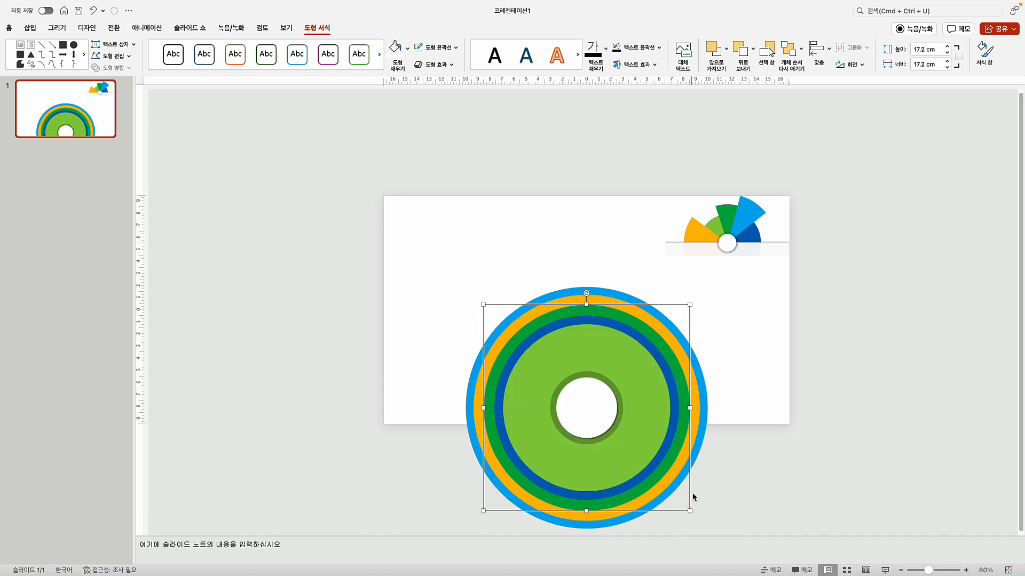
drag(690, 511, 686, 507)
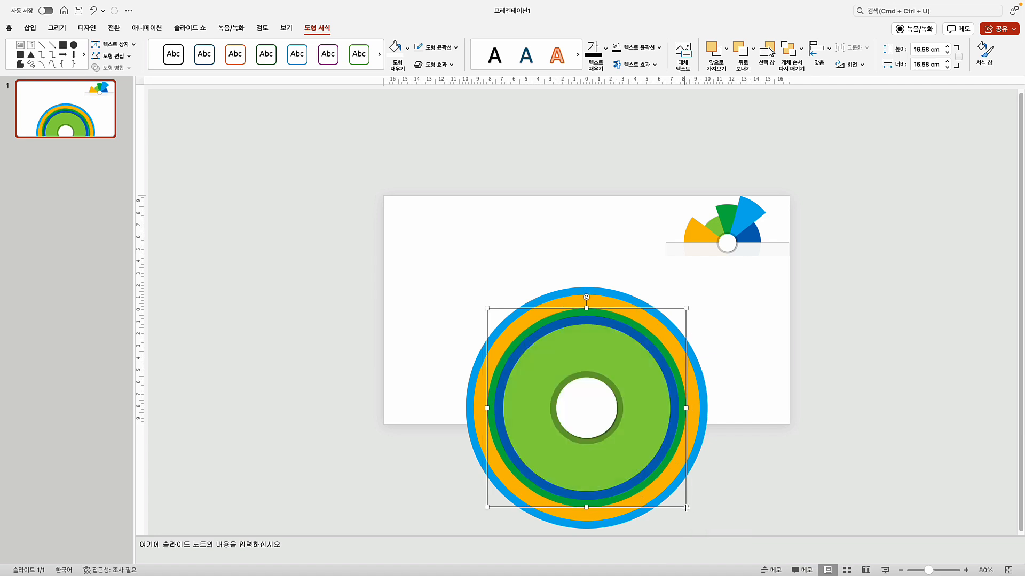
drag(686, 507, 685, 508)
click(694, 429)
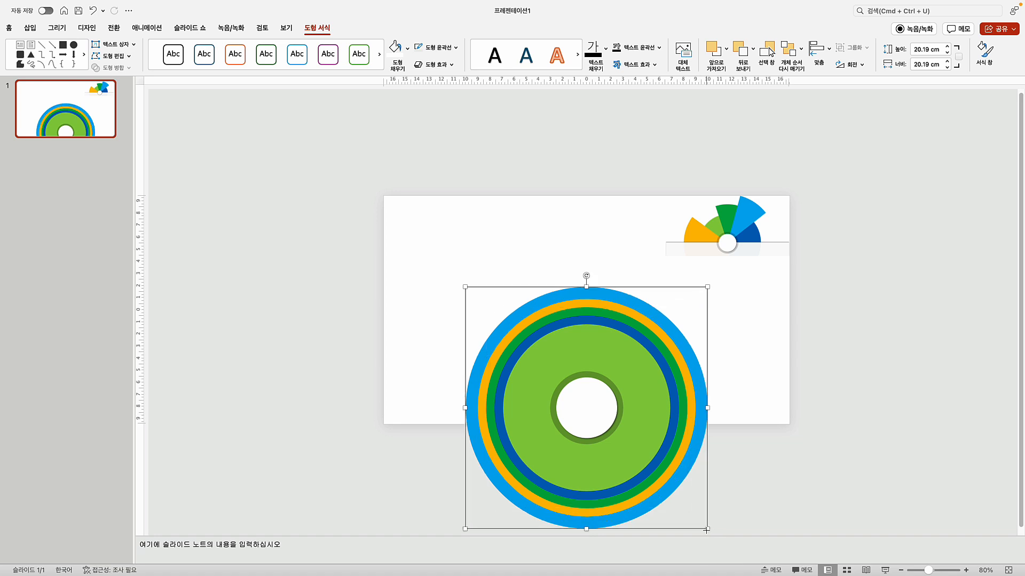
drag(706, 530, 703, 526)
click(767, 465)
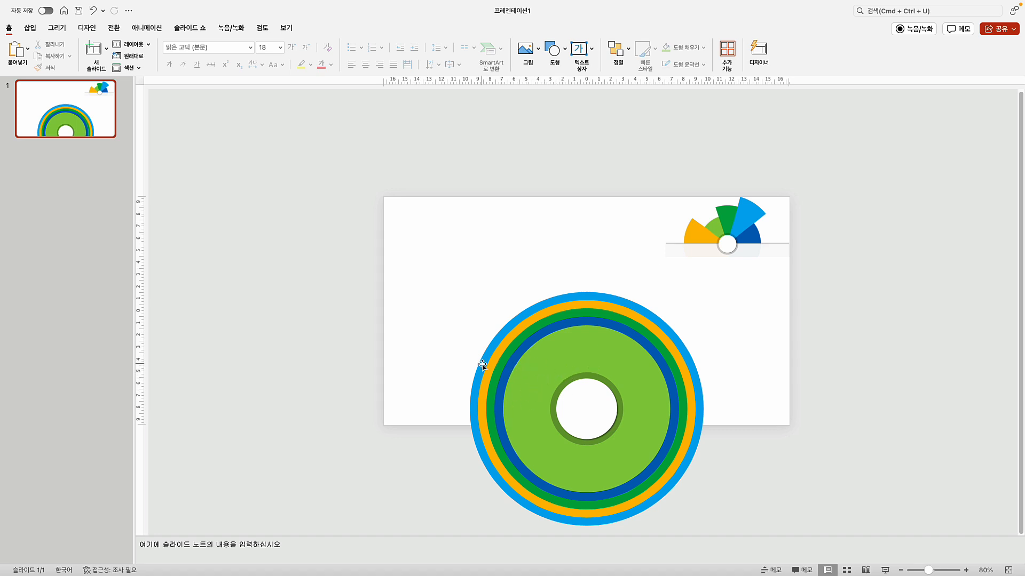
Change the shape of all five coloured circles to an arc, leaving the white and translucent black circles as they are
scroll(536, 302, up, 1)
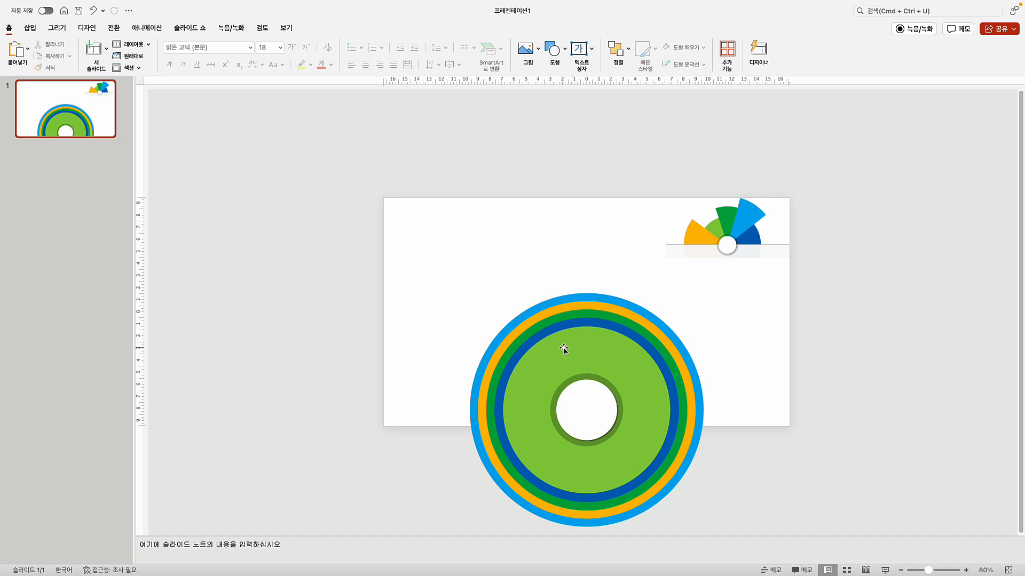
click(584, 357)
shift+click(578, 322)
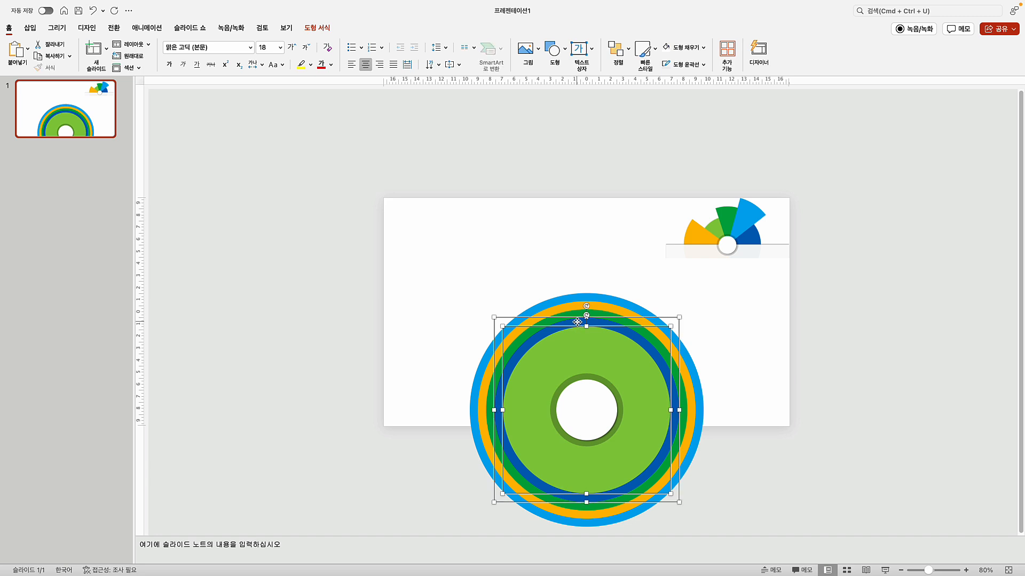
shift+click(574, 314)
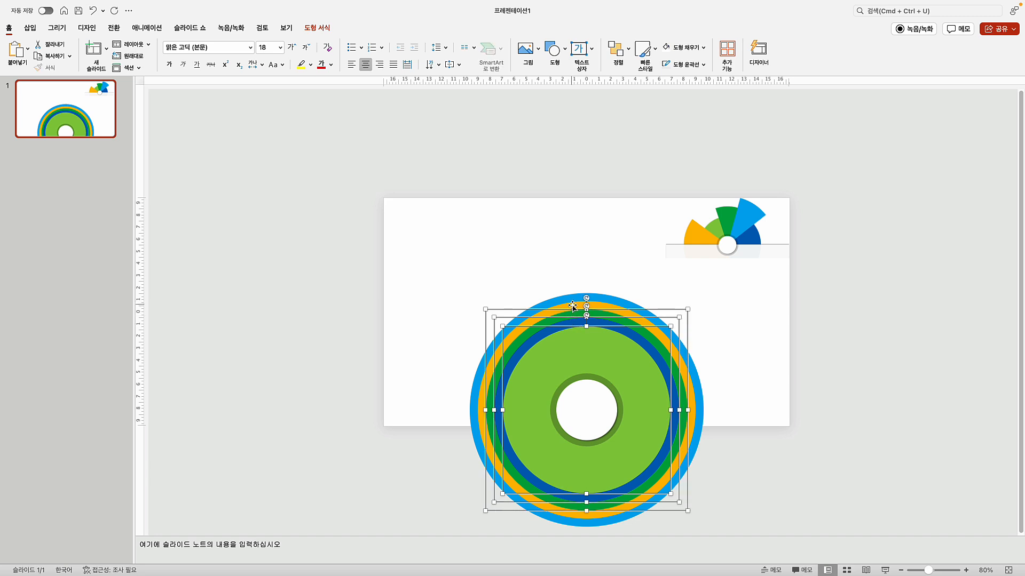
shift+click(572, 306)
shift+click(571, 296)
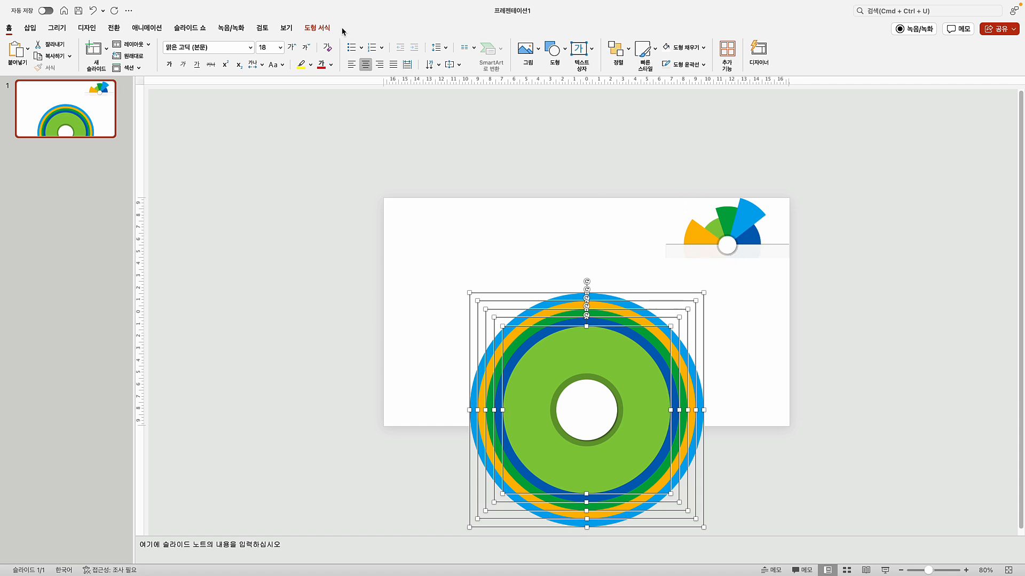
click(317, 28)
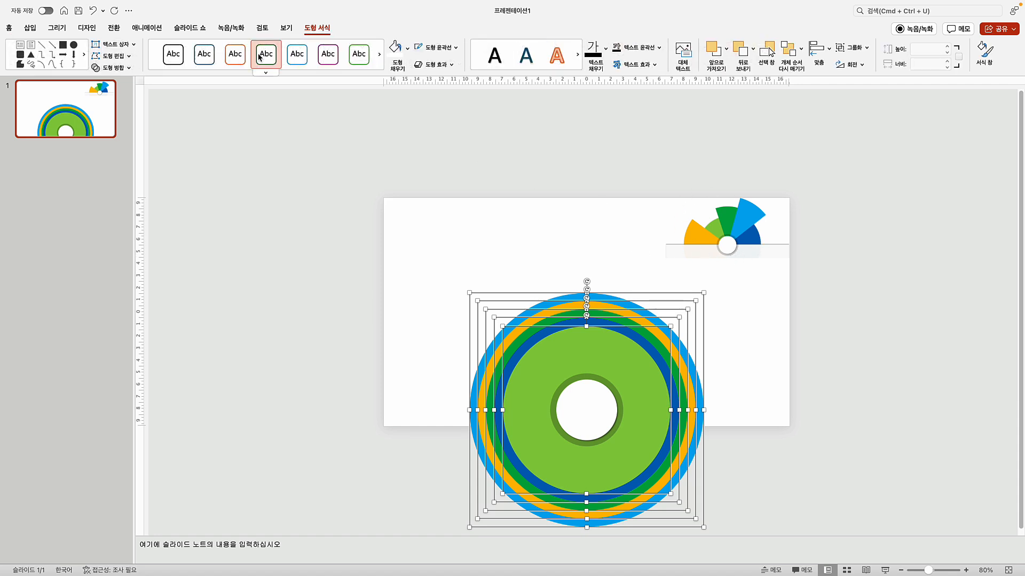
click(128, 56)
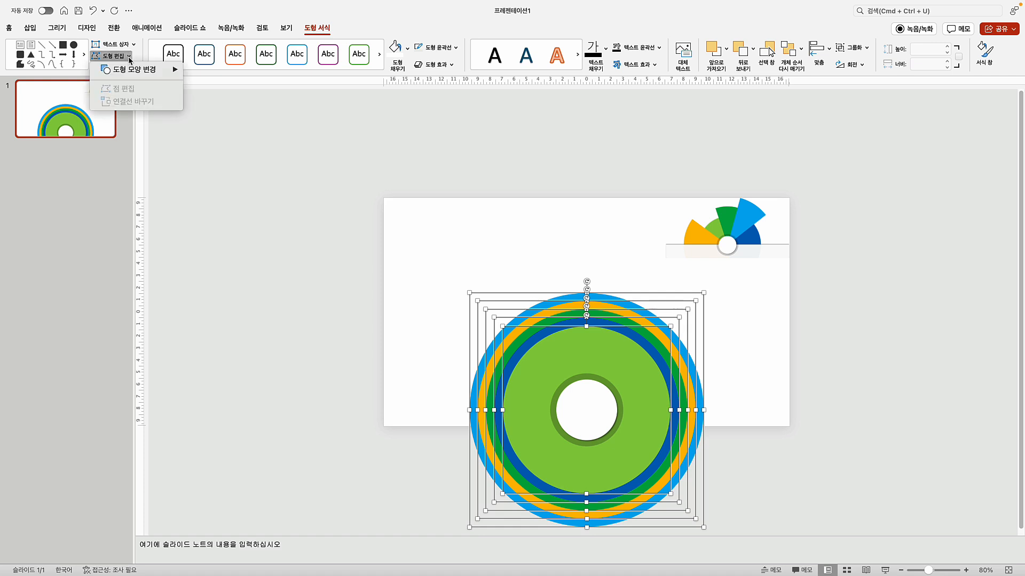
mouse_move(142, 74)
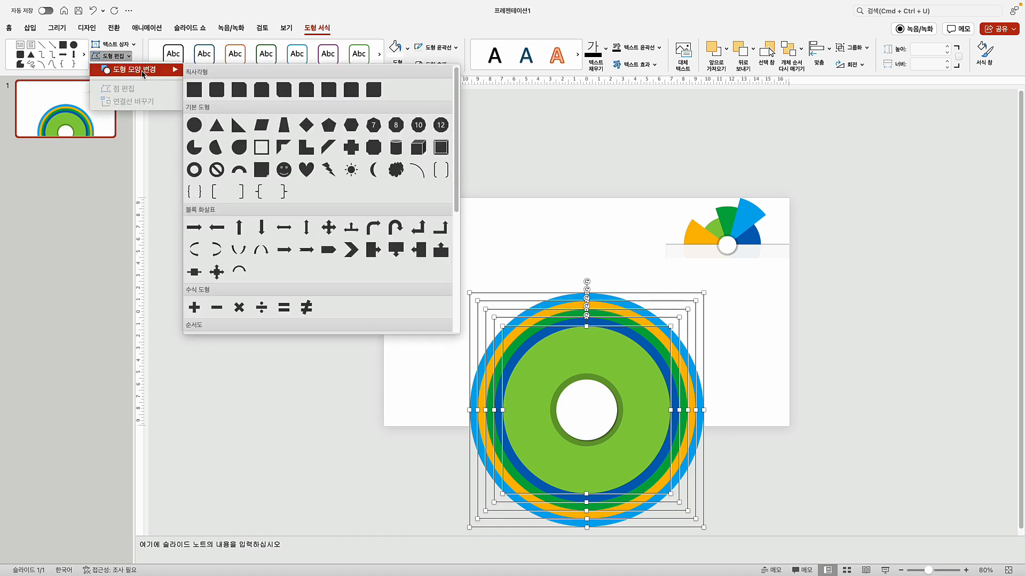
click(414, 174)
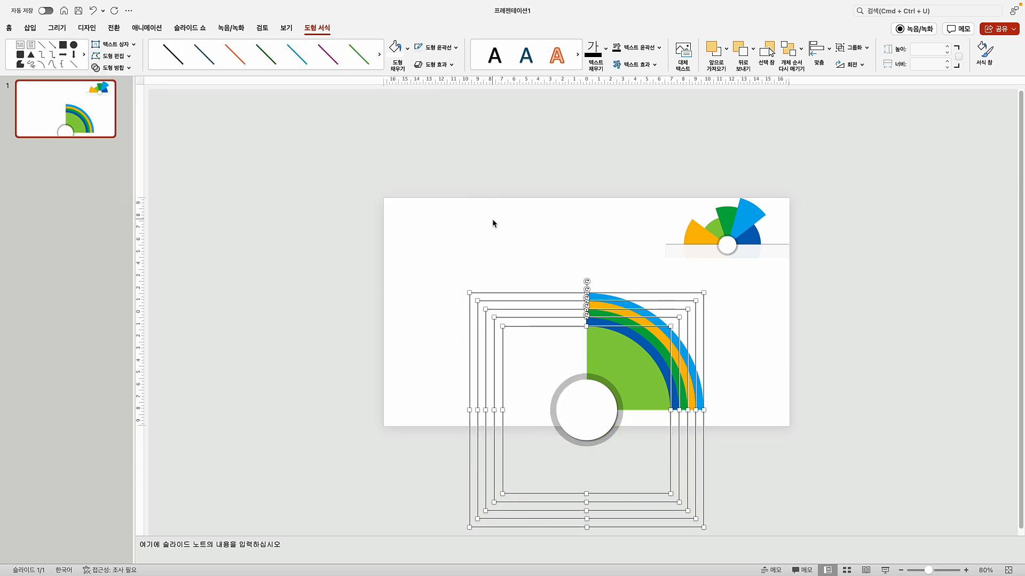
click(560, 240)
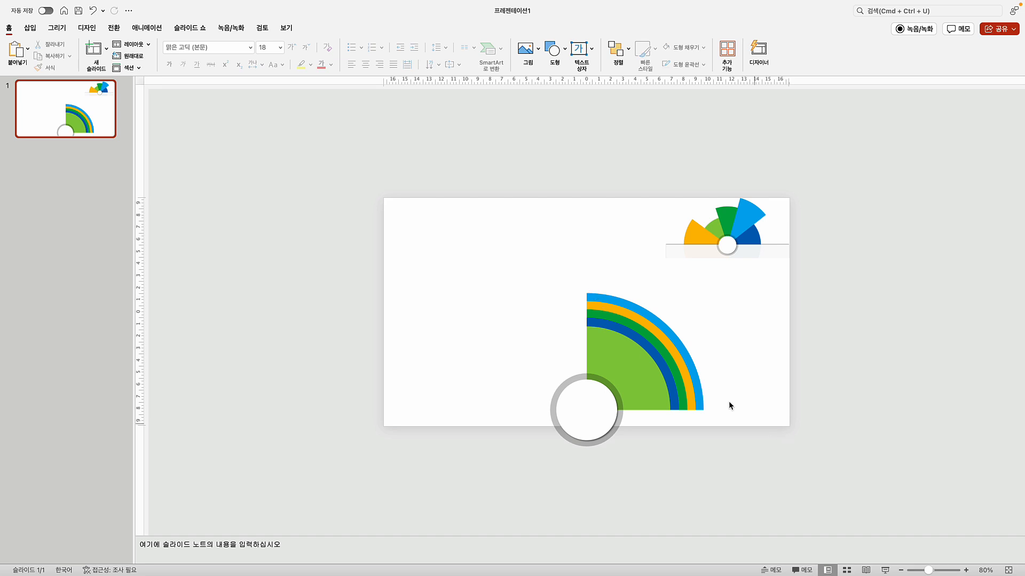